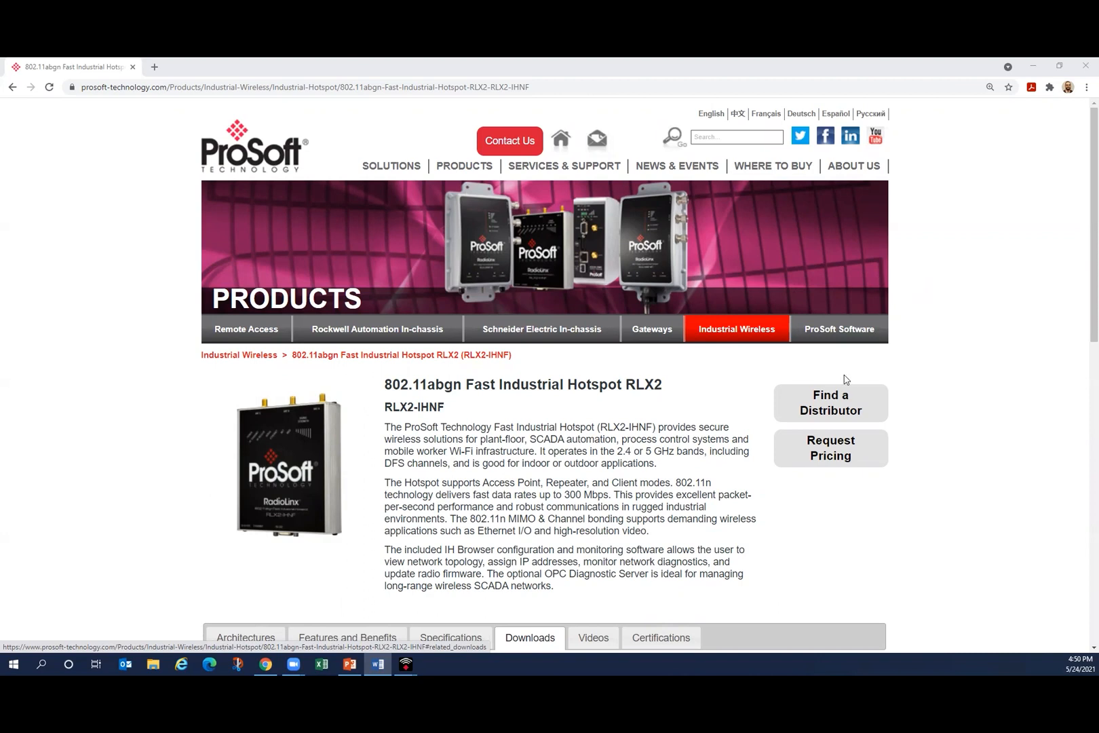
# Step: View the Downloads list on the RLX2-IHNF product page and switch to ProSoft Wireless Designer
pyautogui.scroll(-3, 845, 378)
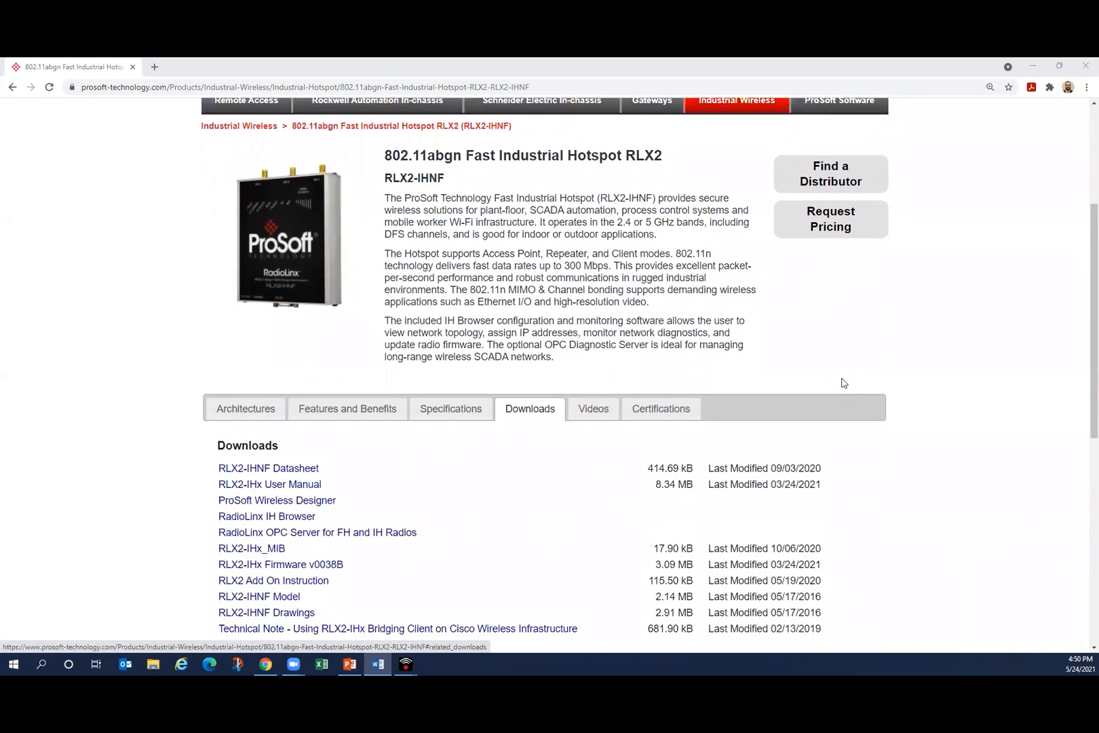
pyautogui.scroll(-1, 841, 383)
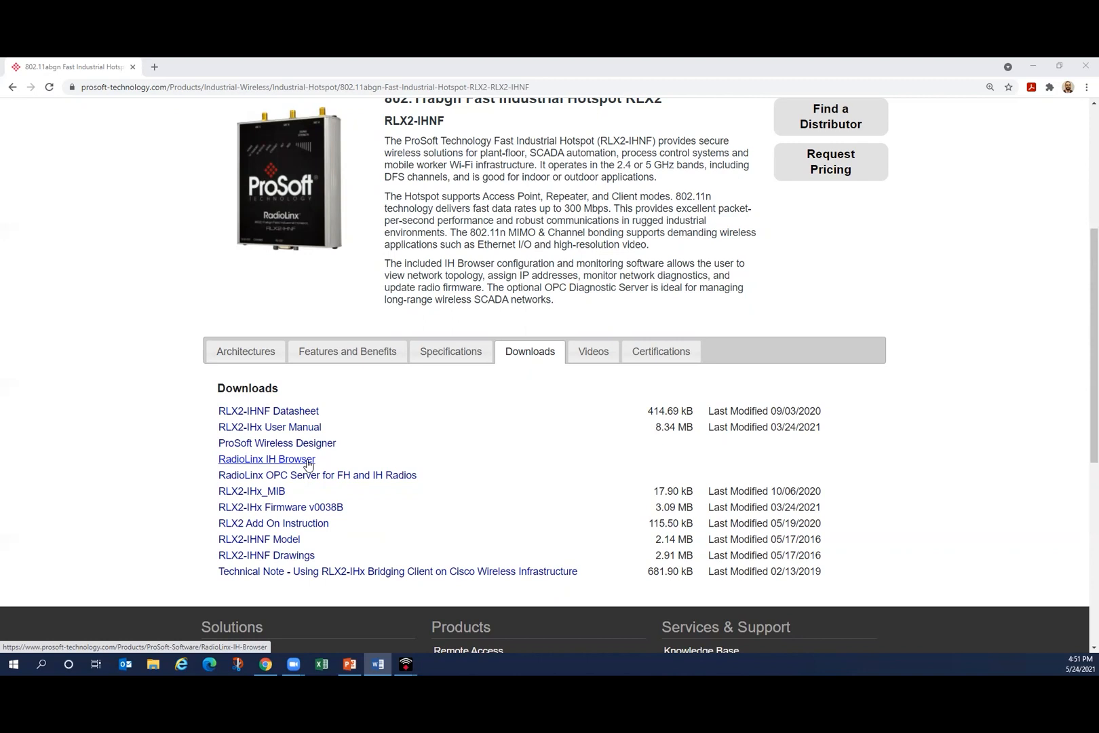
pyautogui.moveTo(406, 663)
pyautogui.click(473, 647)
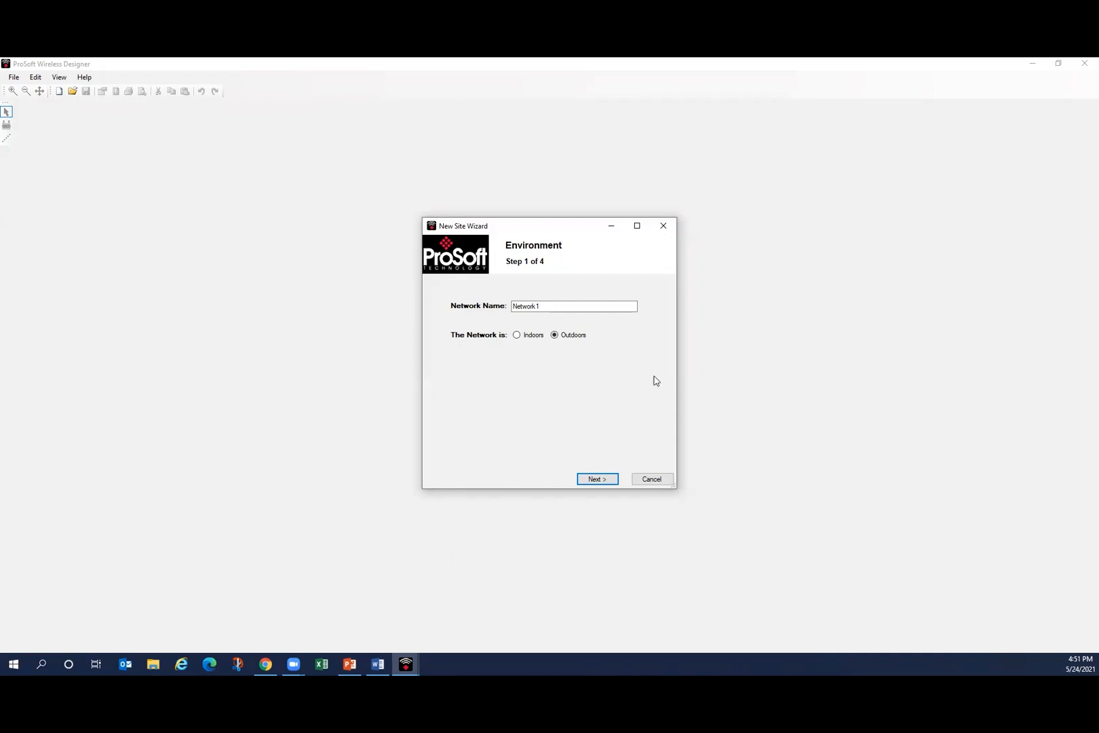
# Step: Complete the new site setup for an indoor network using the RLX2-IHNF-A 802.11 radio in North America
pyautogui.click(517, 335)
pyautogui.click(606, 482)
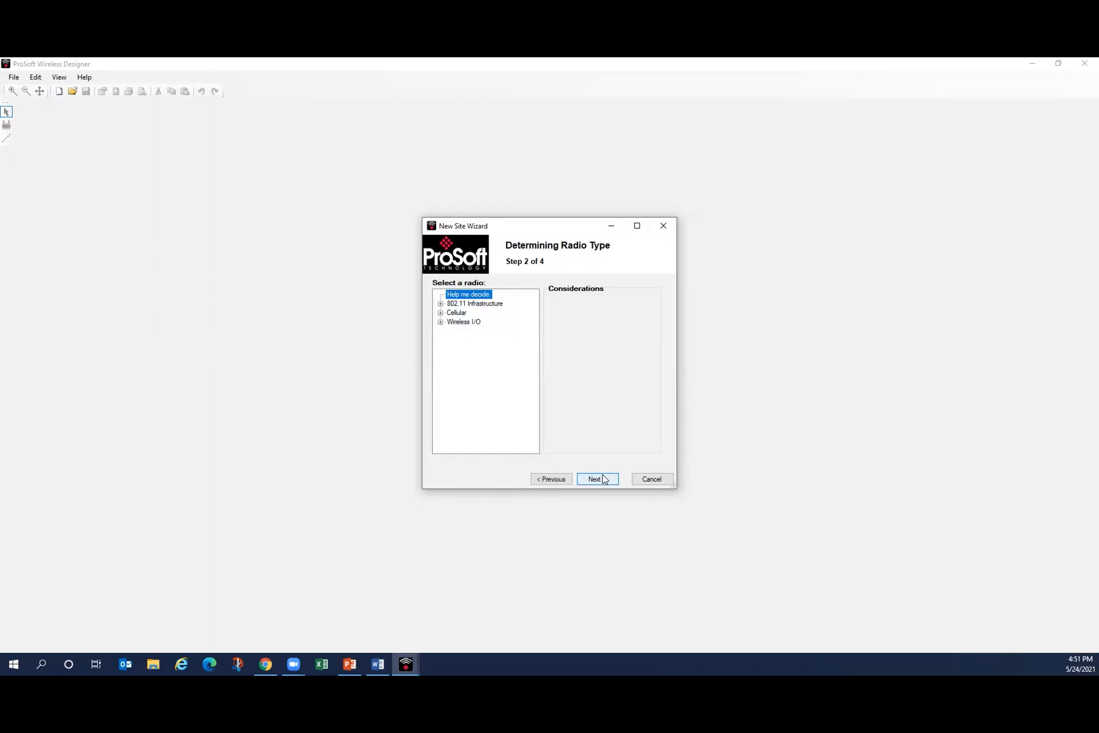
pyautogui.click(440, 304)
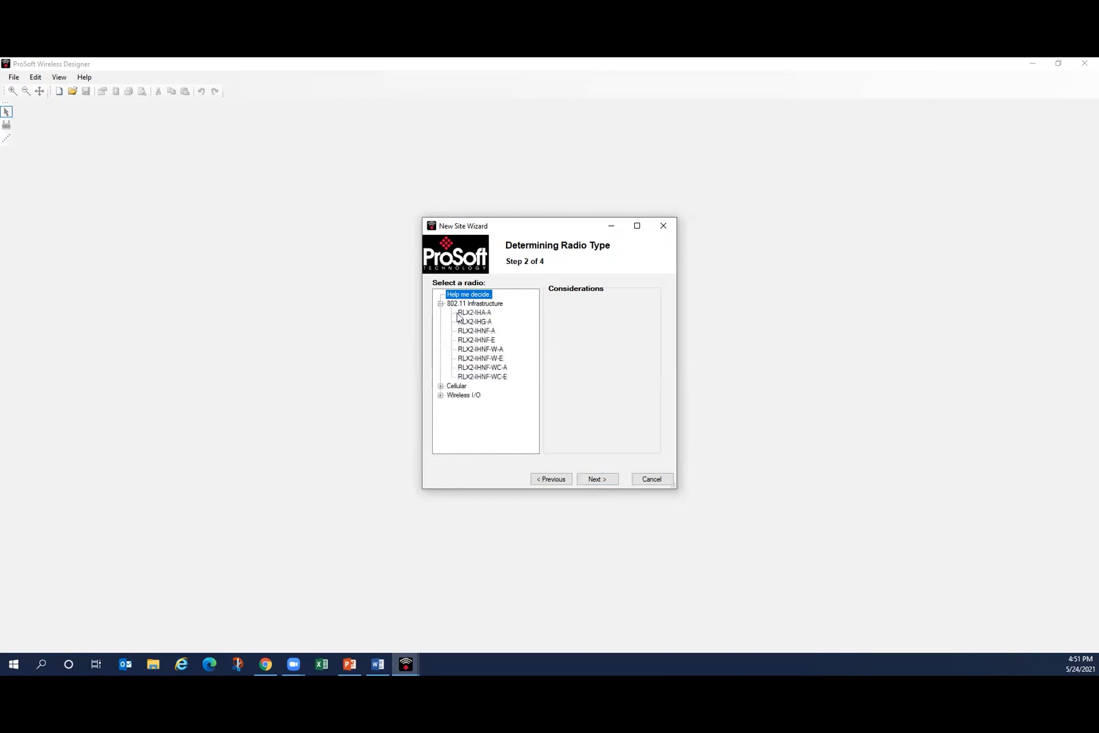
pyautogui.click(488, 333)
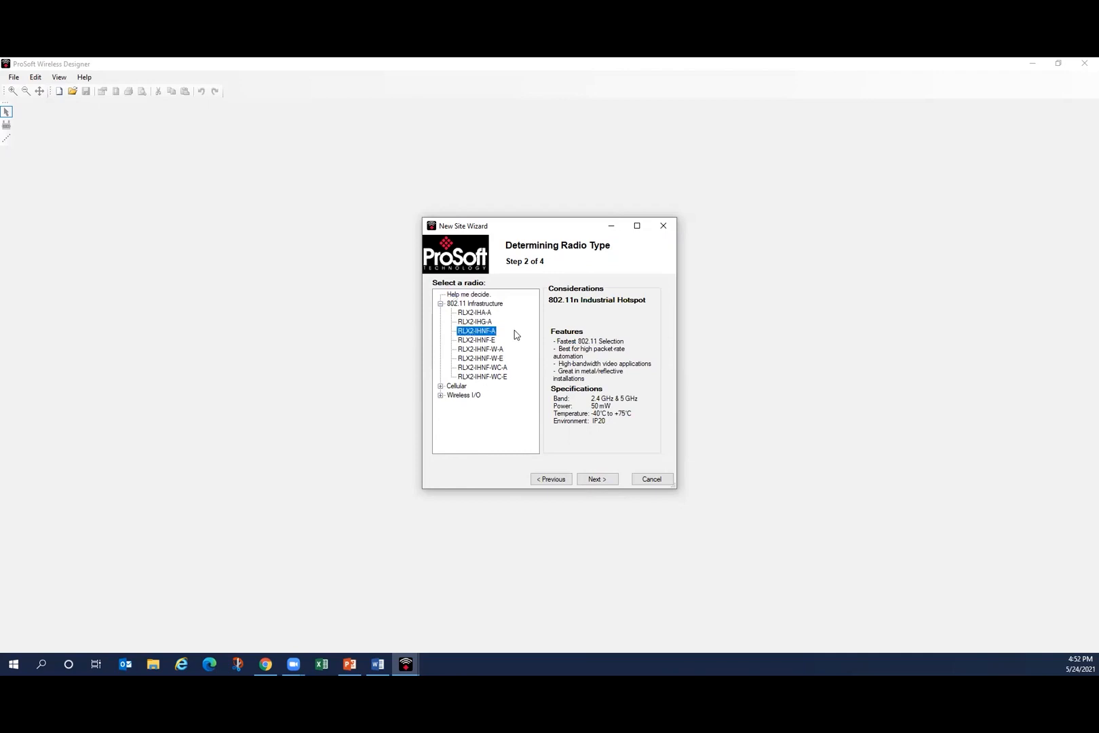
pyautogui.click(606, 481)
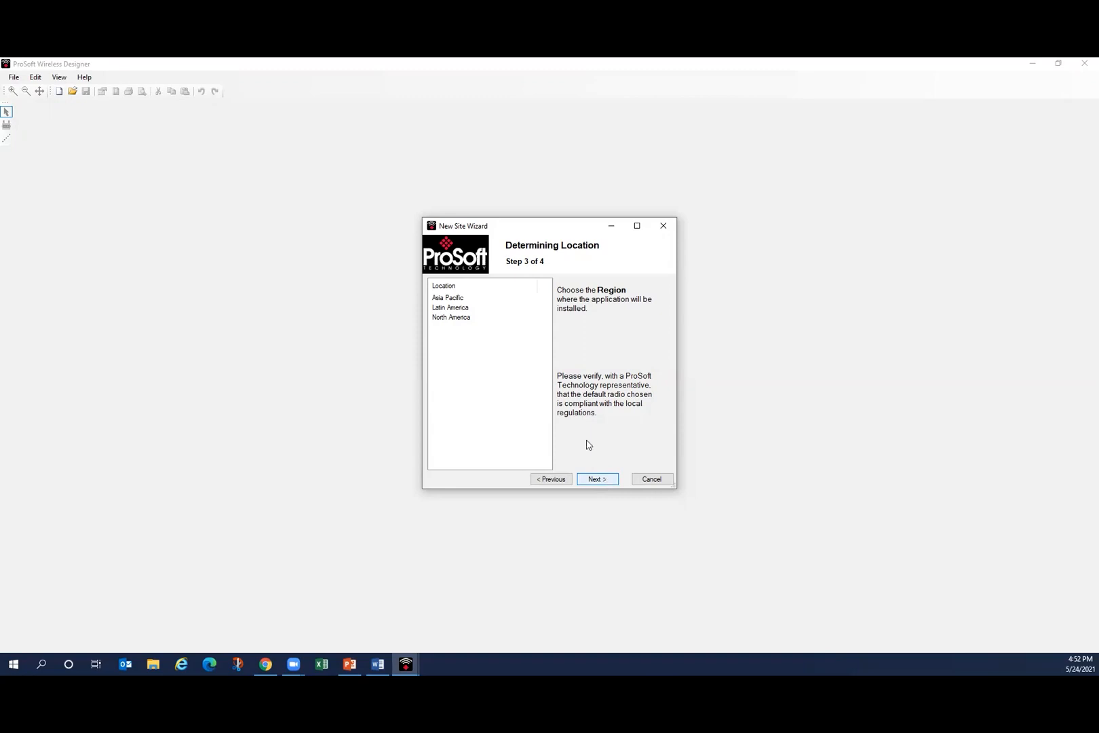
pyautogui.click(461, 318)
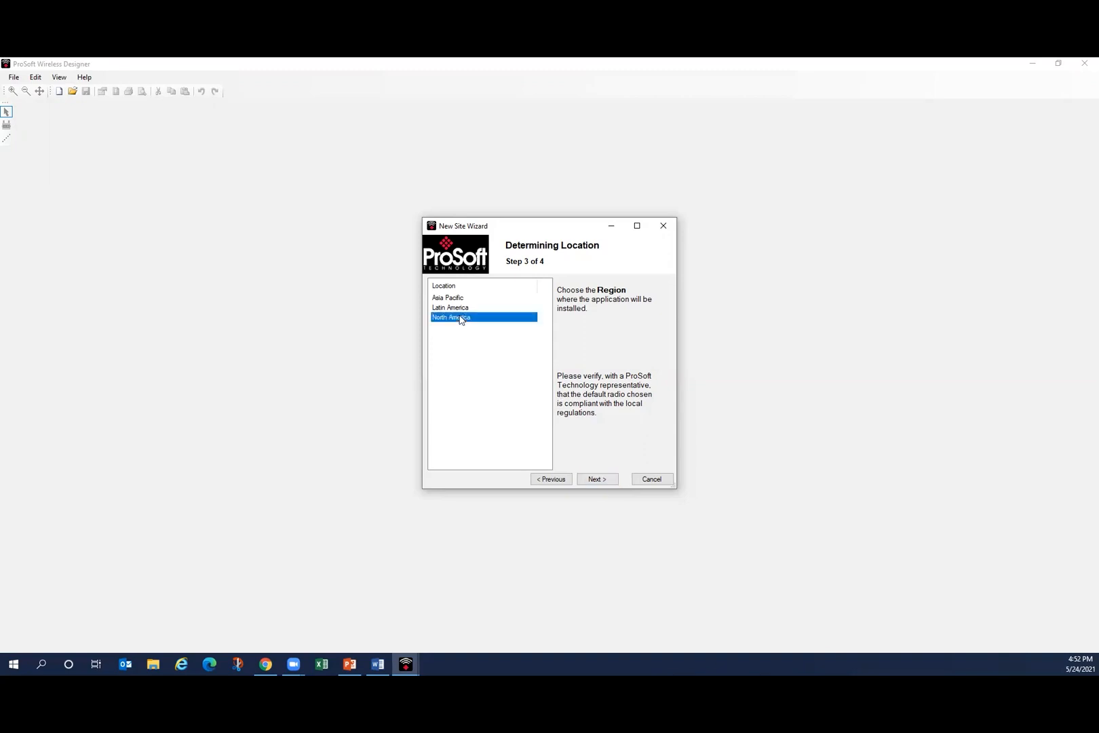
pyautogui.click(606, 479)
pyautogui.click(655, 479)
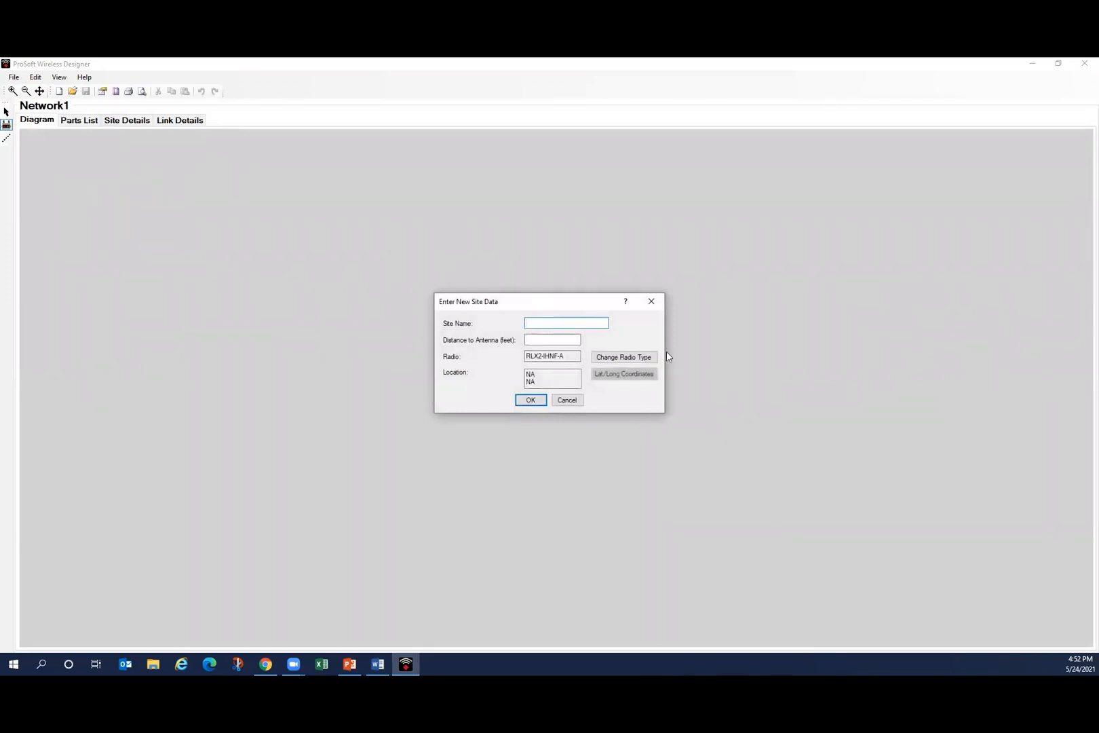
# Step: Add the first site with the name AP/Master and a distance to antenna of 5 feet
pyautogui.write('AP/Master')
pyautogui.click(567, 339)
pyautogui.write('5')
pyautogui.click(531, 400)
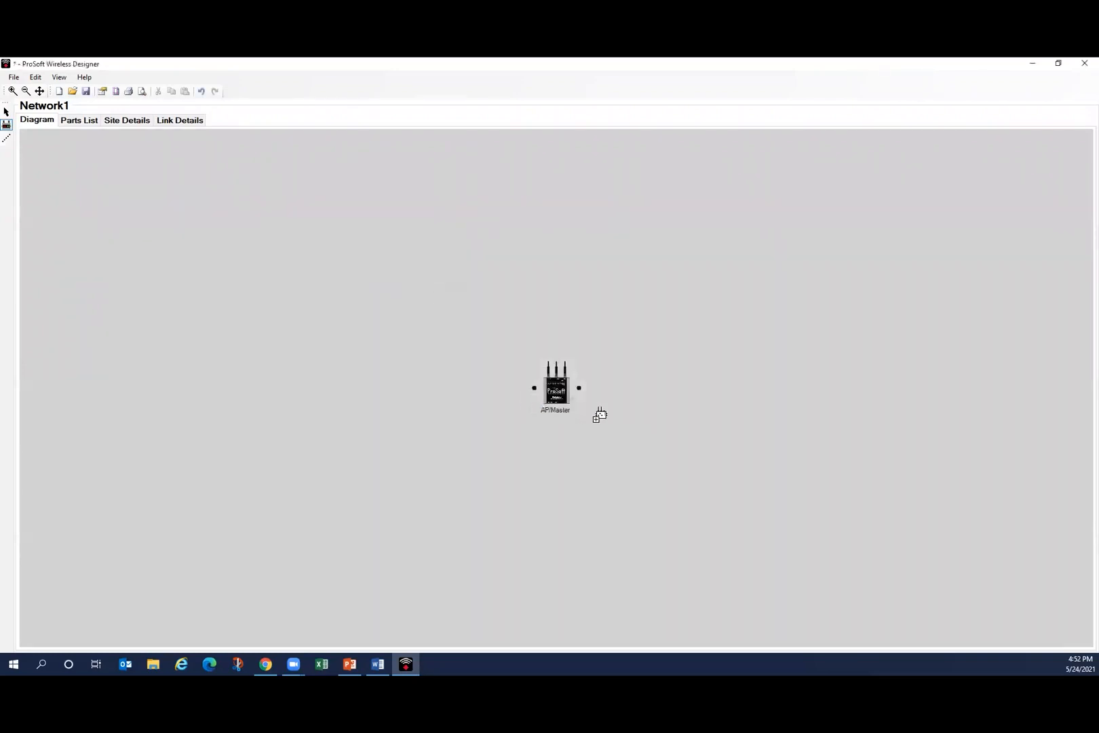
# Step: Move the AP/Master site from the middle of the diagram to its upper-left area
pyautogui.rightClick(595, 390)
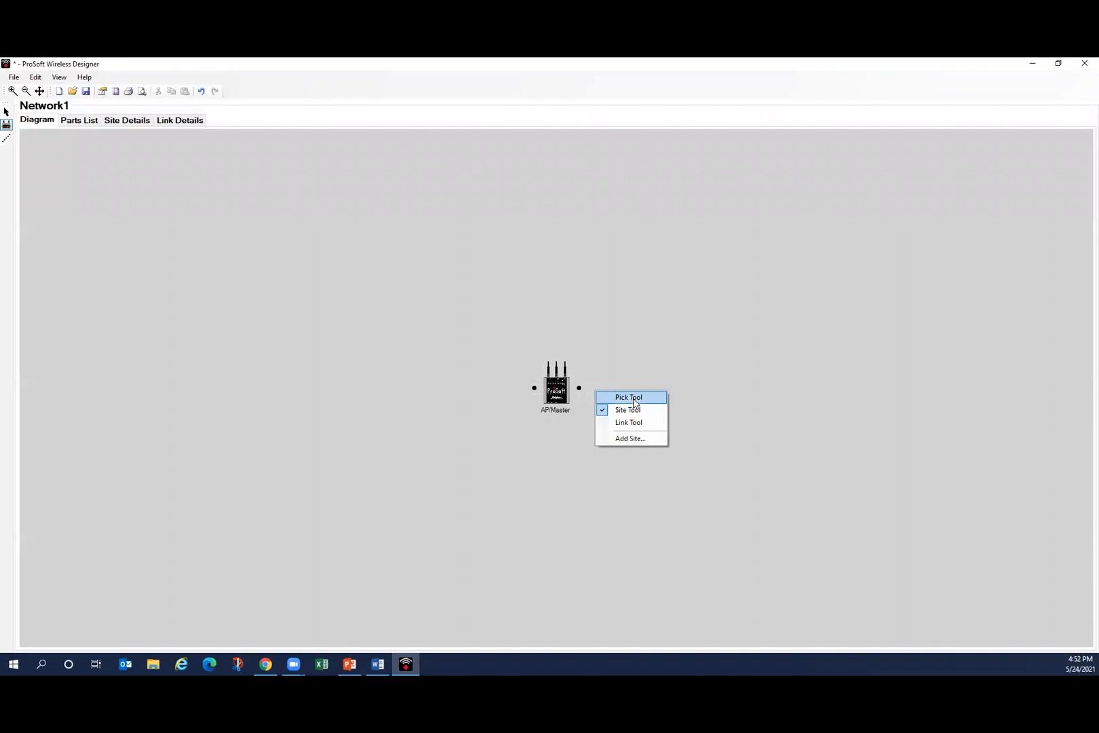
pyautogui.click(633, 400)
pyautogui.moveTo(560, 390); pyautogui.dragTo(245, 208)
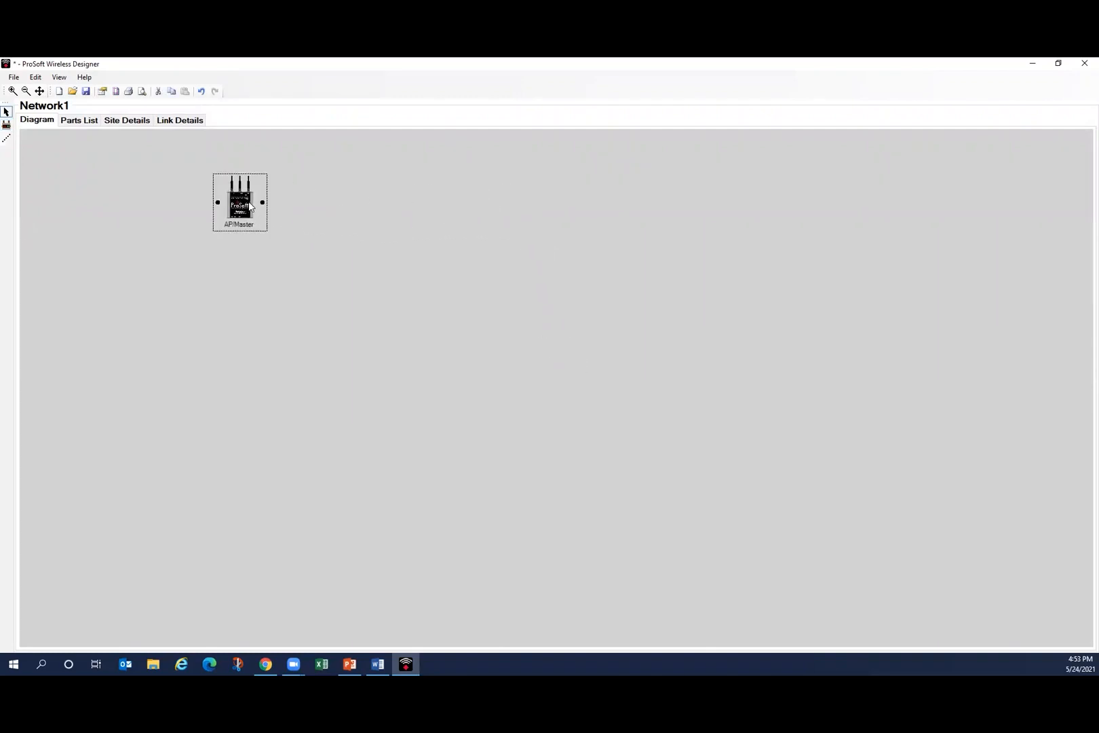
# Step: Change the AP/Master site's antenna to the MIMO_Omni type with part number A2502S3-O-4
pyautogui.doubleClick(248, 206)
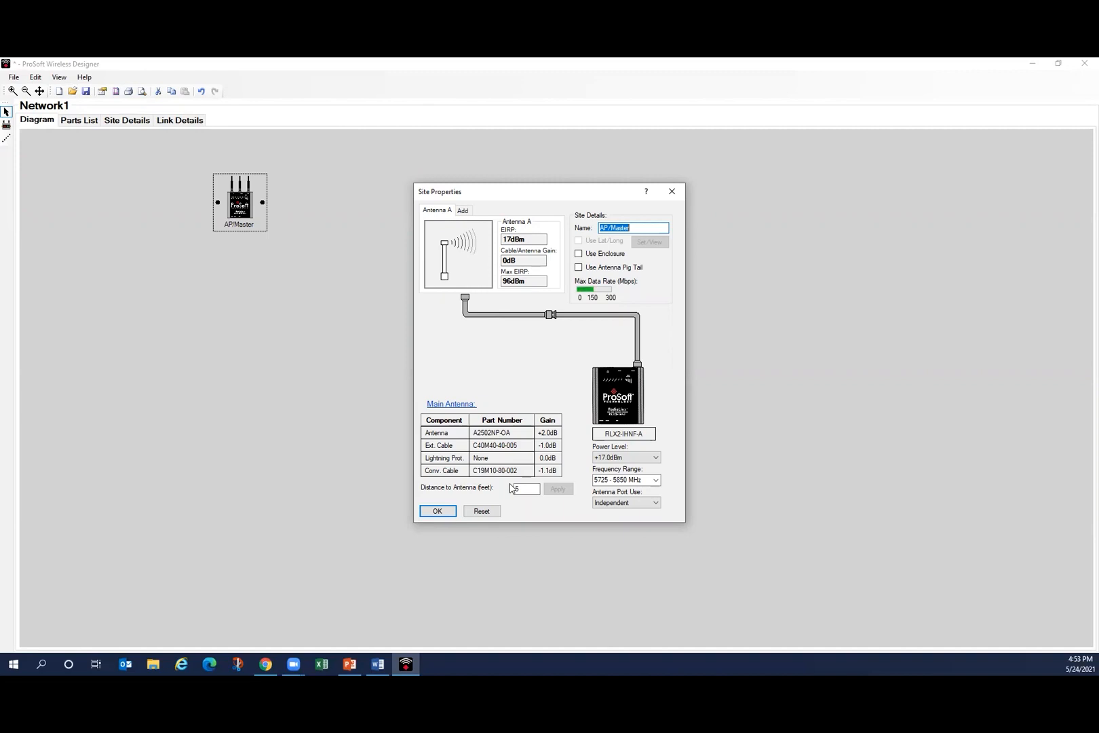
pyautogui.click(510, 433)
pyautogui.doubleClick(511, 433)
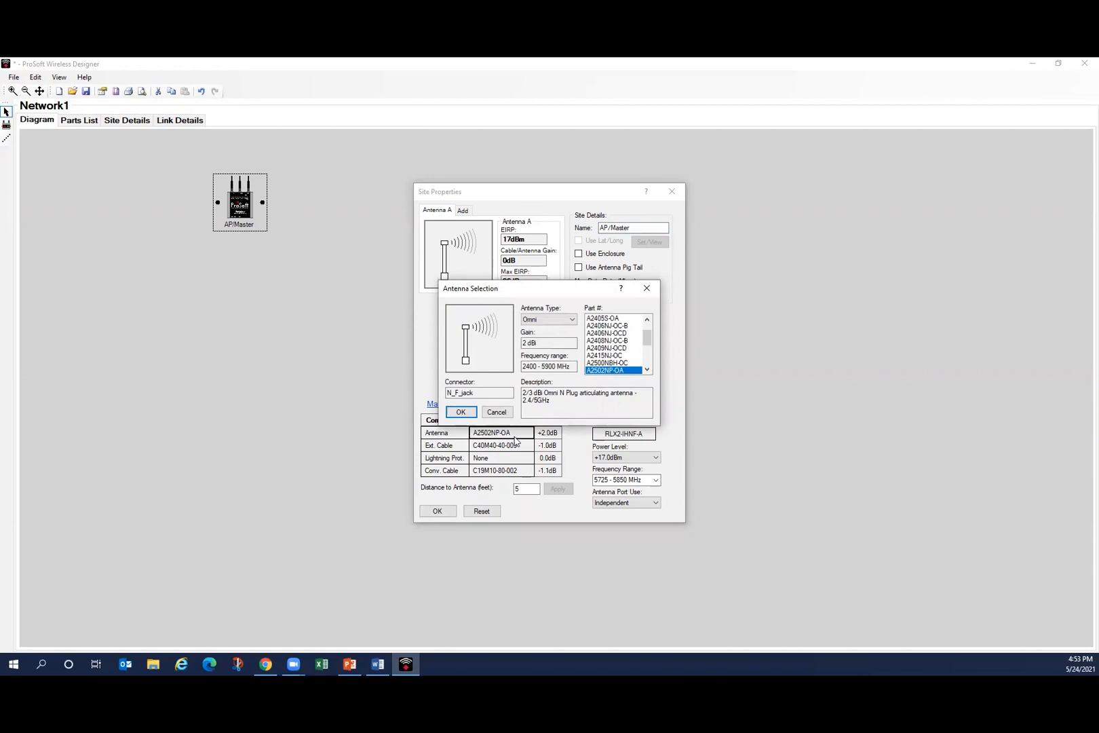
pyautogui.click(572, 318)
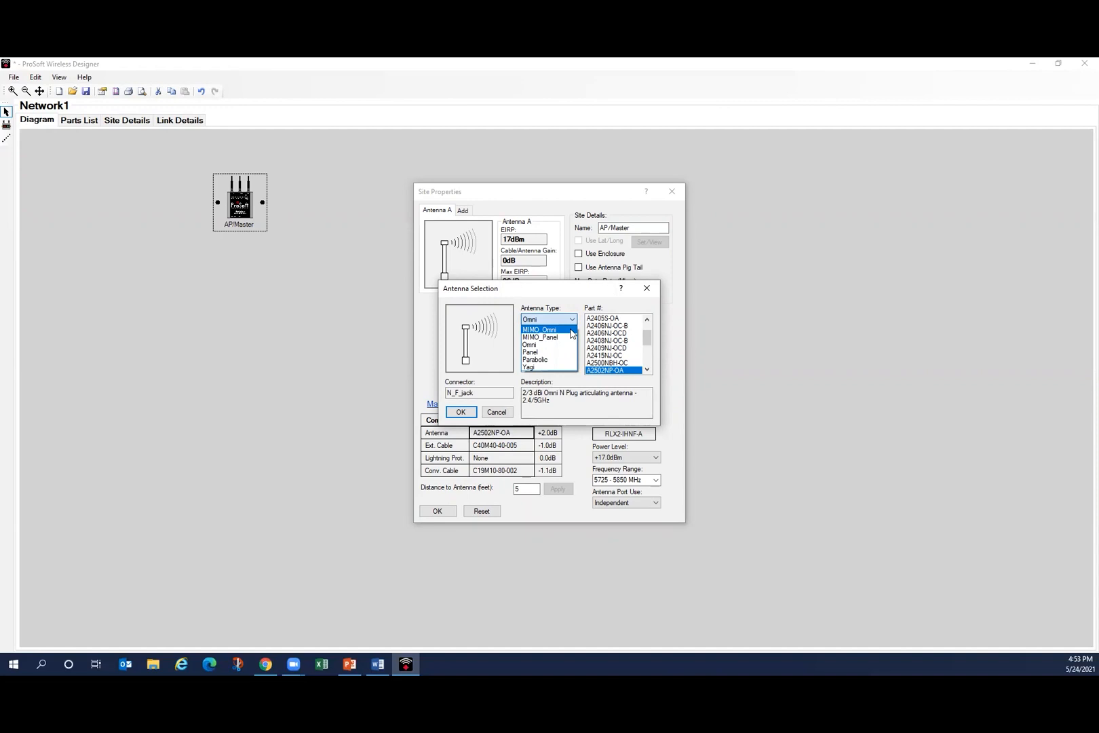
pyautogui.click(570, 329)
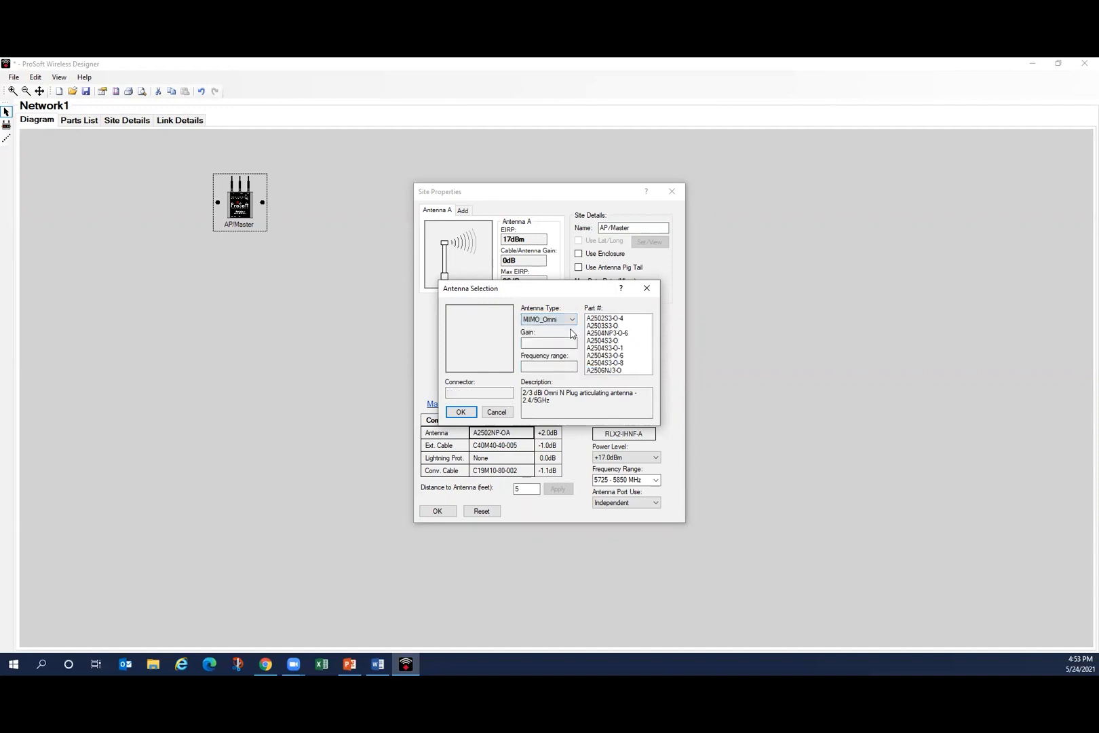
pyautogui.click(616, 318)
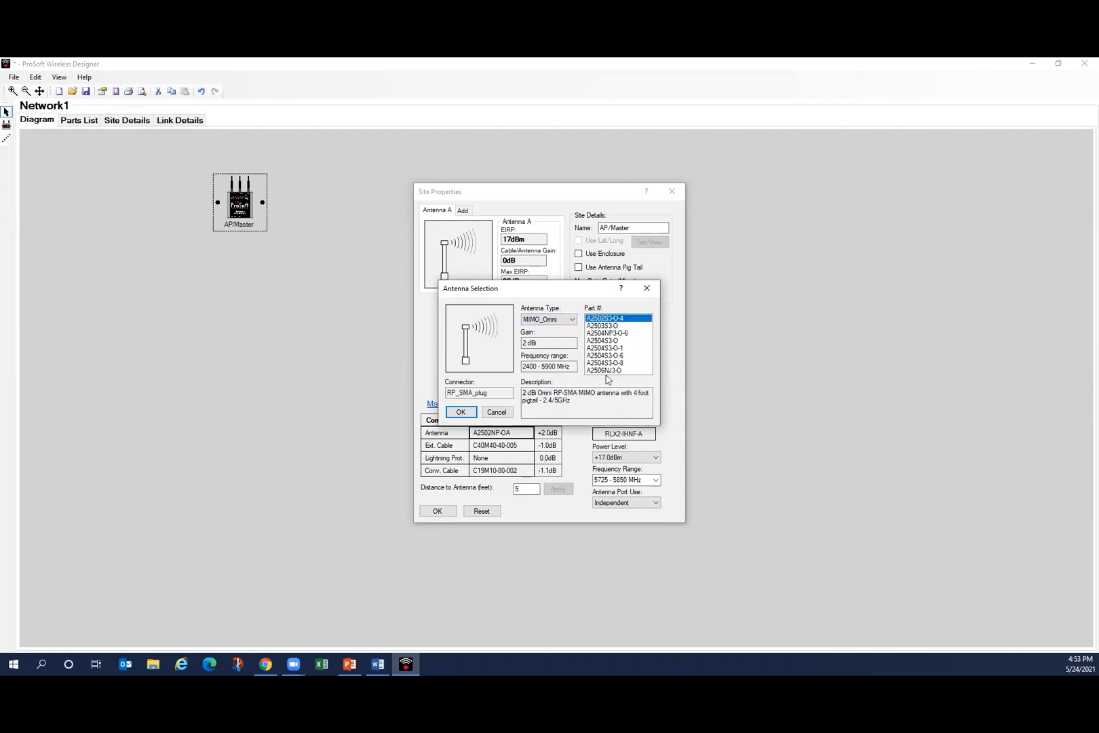
pyautogui.click(471, 409)
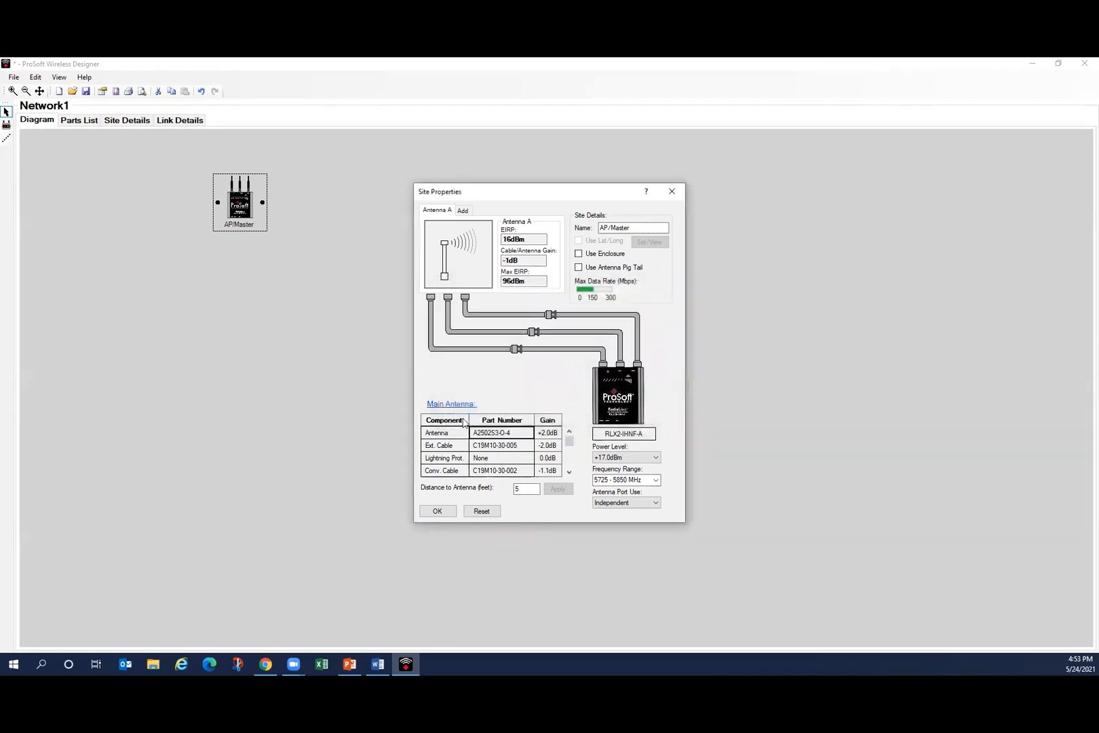
pyautogui.click(444, 513)
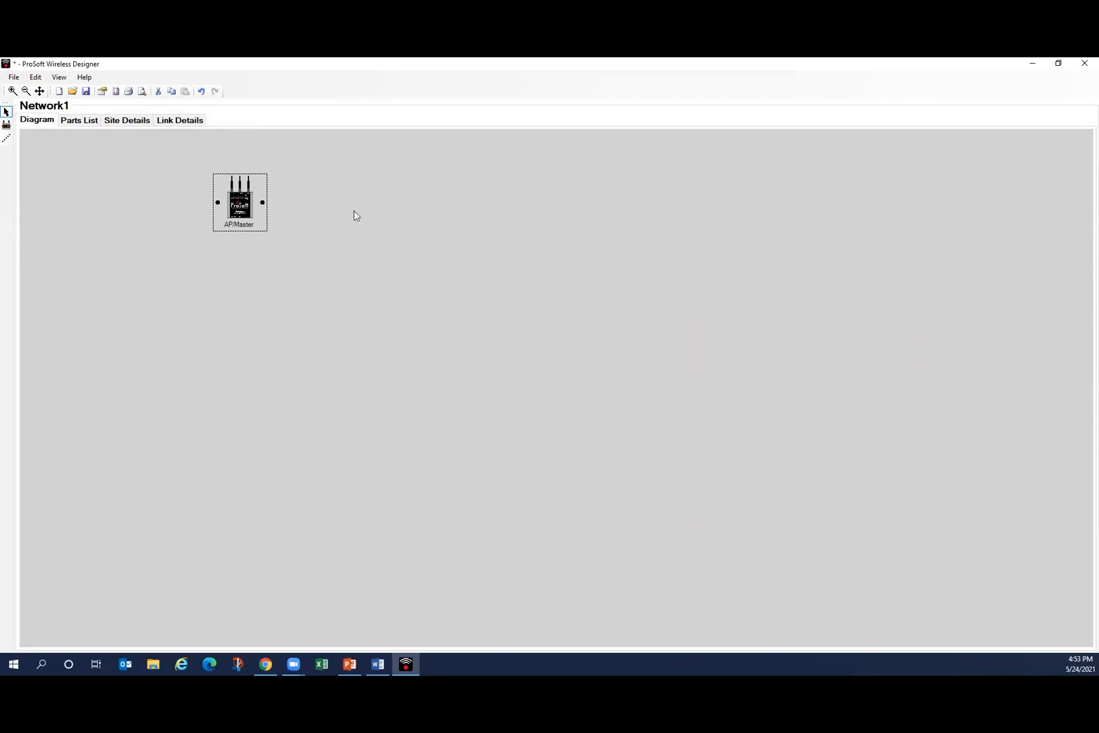
# Step: Add a second site beside AP/Master with the name Client/Repeater and a distance to antenna of 5 feet
pyautogui.rightClick(357, 212)
pyautogui.click(398, 234)
pyautogui.click(368, 207)
pyautogui.write('Client/Repeater')
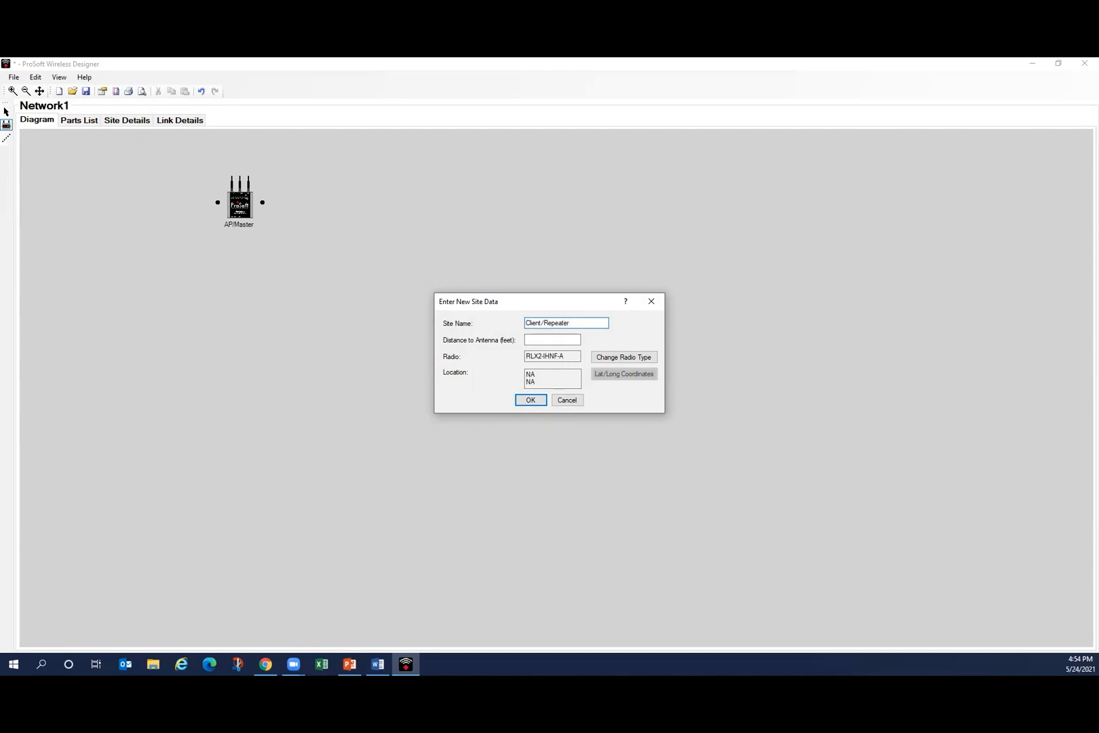
pyautogui.click(561, 339)
pyautogui.write('5')
pyautogui.click(531, 400)
# Step: Change the Client/Repeater site's antenna to the MIMO_Panel type with part number A5007S3-DH
pyautogui.rightClick(424, 214)
pyautogui.click(440, 218)
pyautogui.click(372, 210)
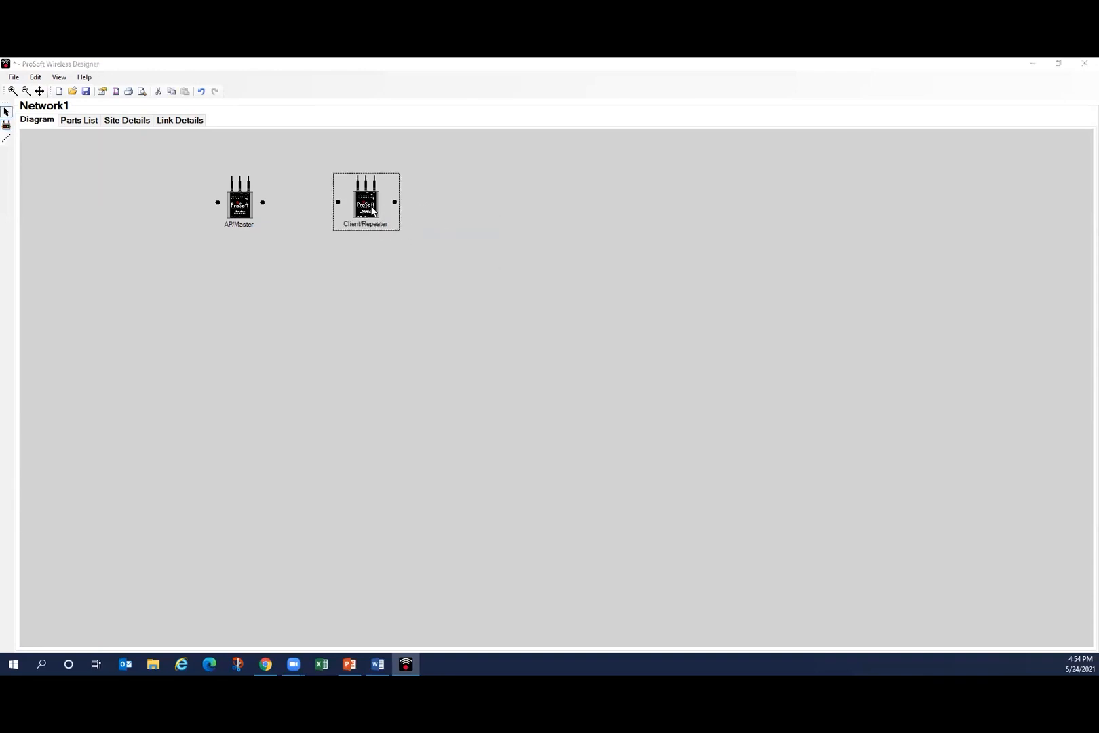
pyautogui.doubleClick(372, 210)
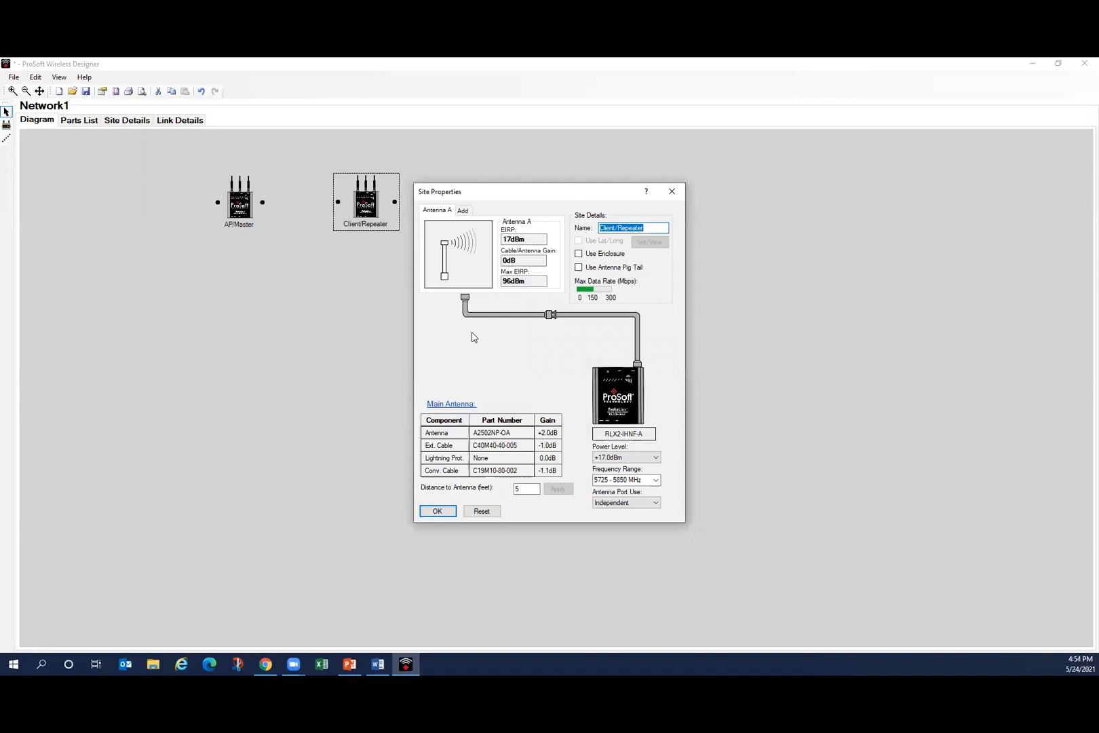
pyautogui.click(501, 435)
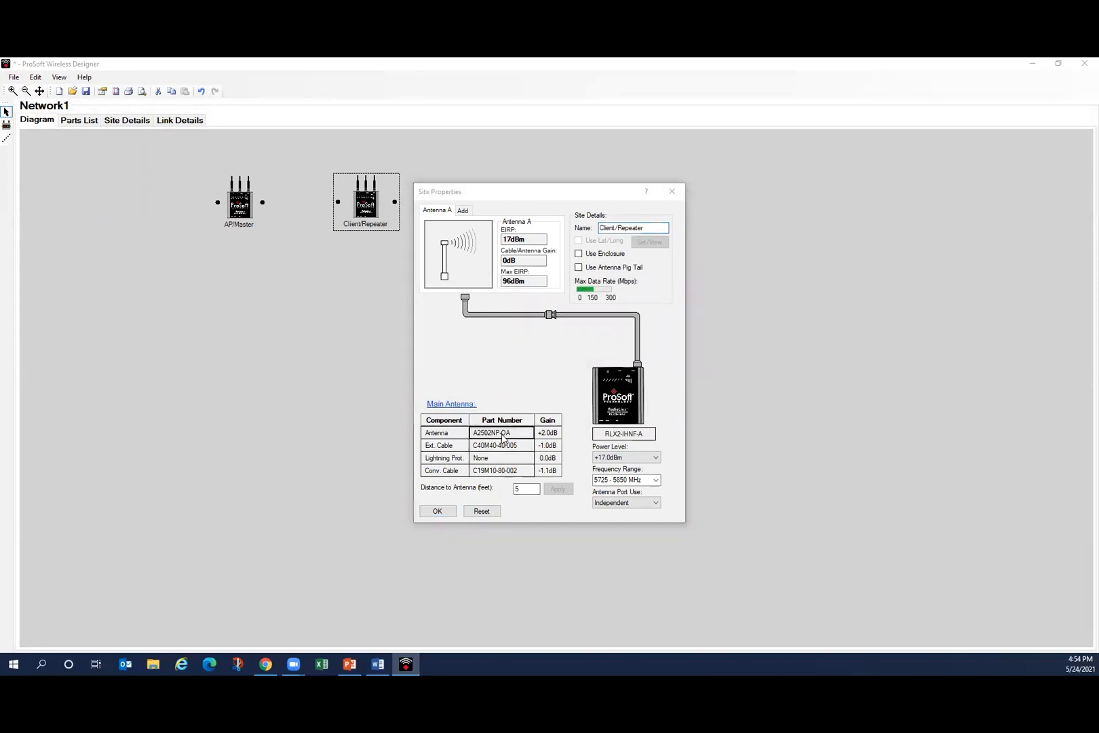
pyautogui.click(571, 319)
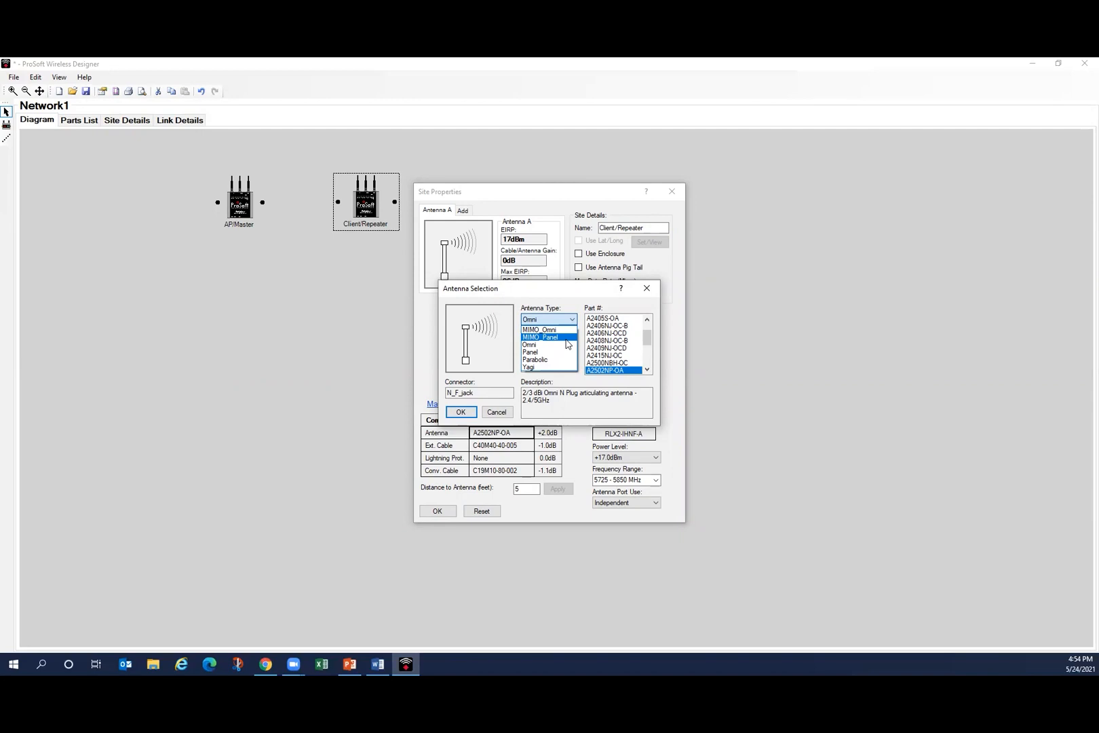
pyautogui.click(565, 339)
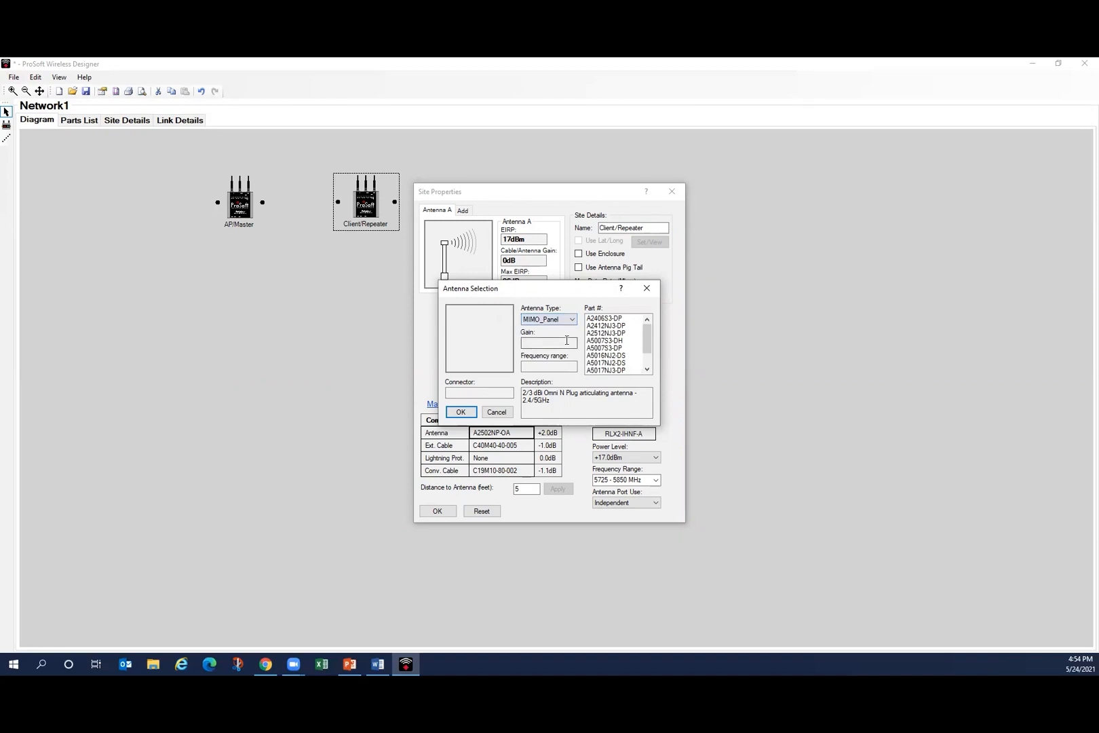
pyautogui.click(609, 341)
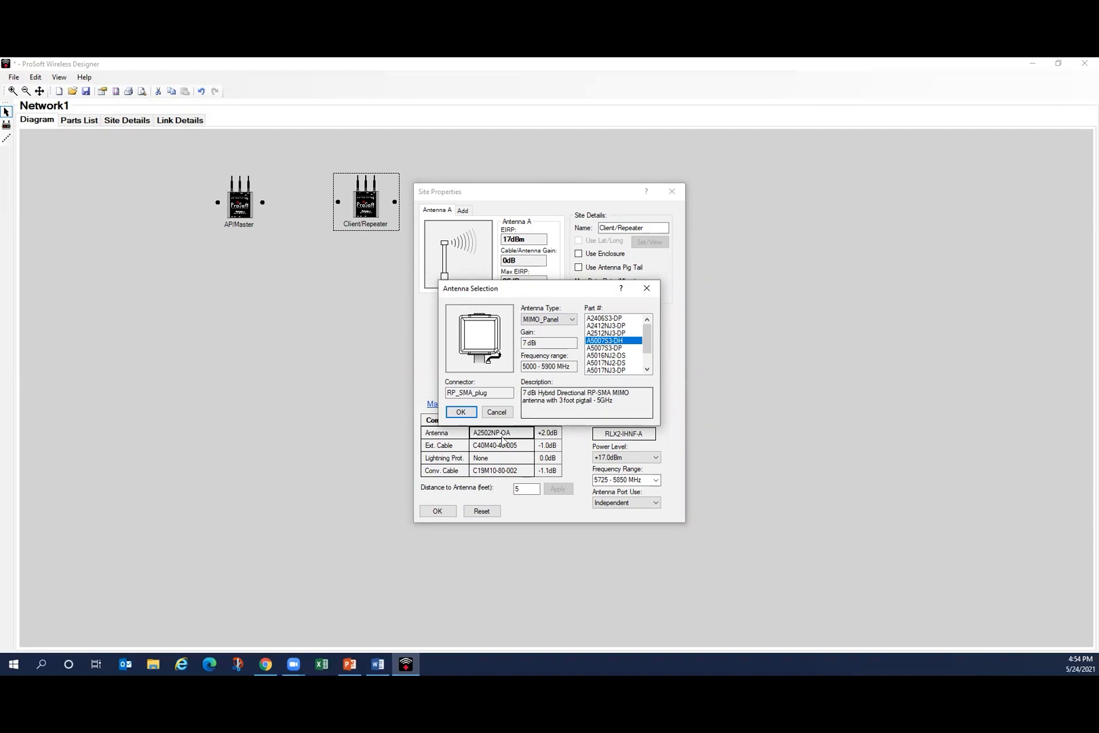
pyautogui.click(461, 412)
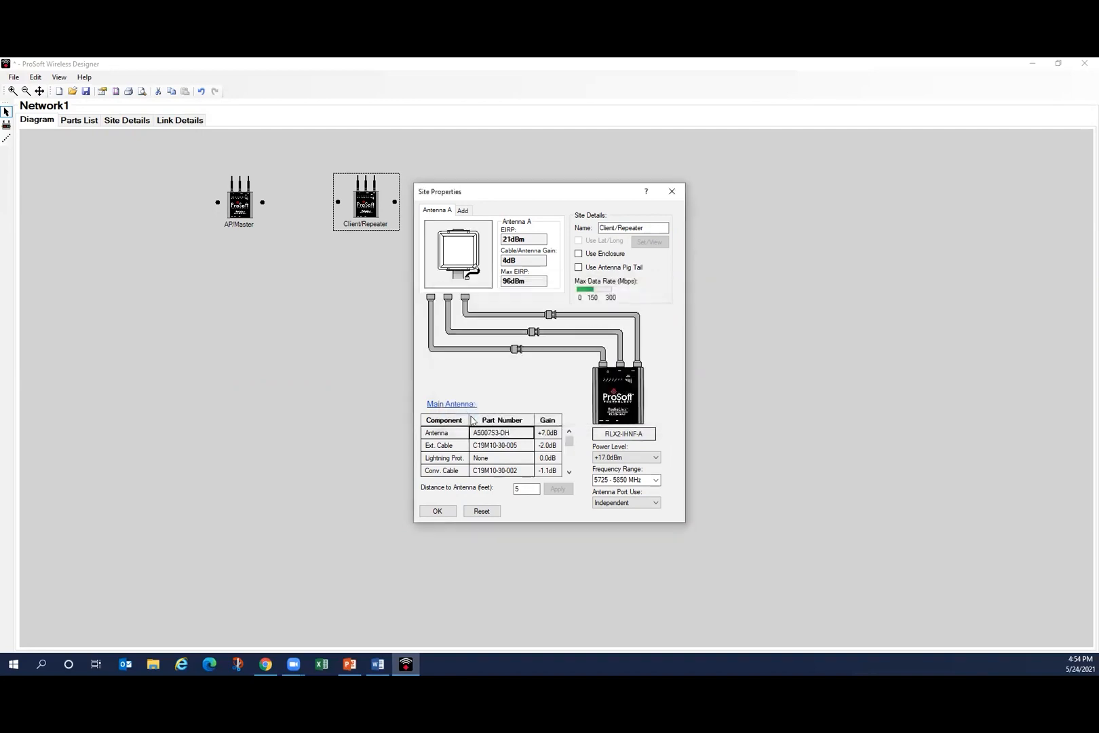
pyautogui.click(437, 511)
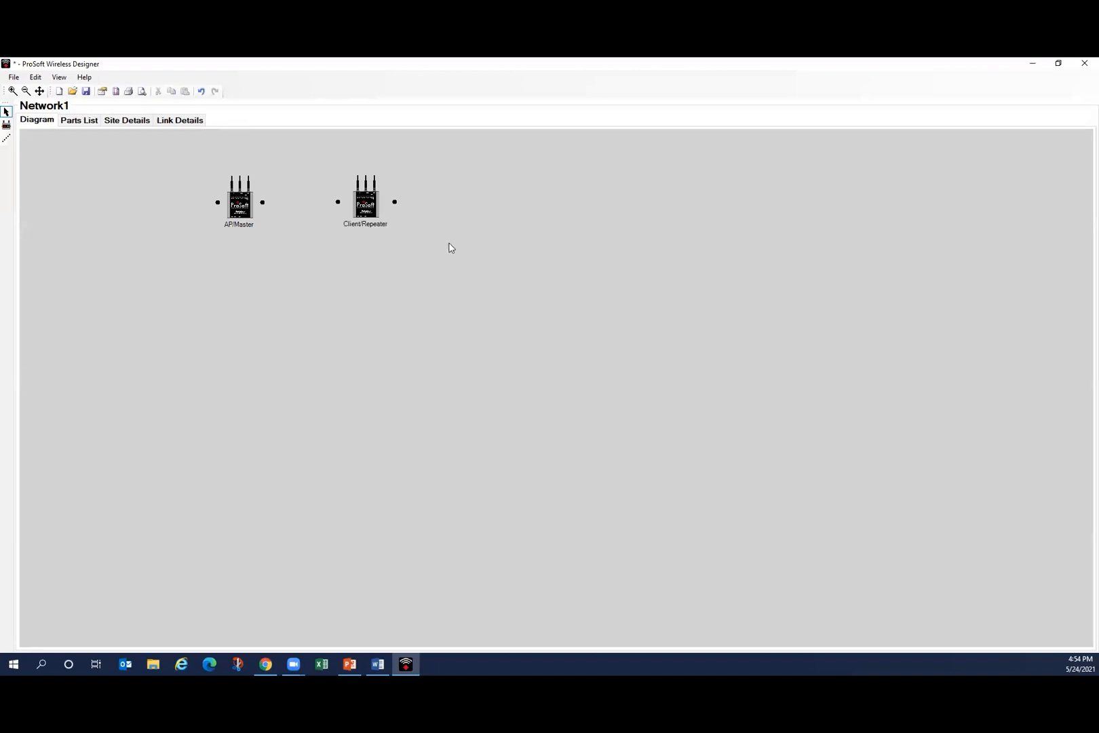
# Step: Link the AP/Master site to the Client/Repeater site with a distance of 50 feet
pyautogui.rightClick(450, 248)
pyautogui.click(489, 275)
pyautogui.moveTo(263, 202); pyautogui.dragTo(338, 202)
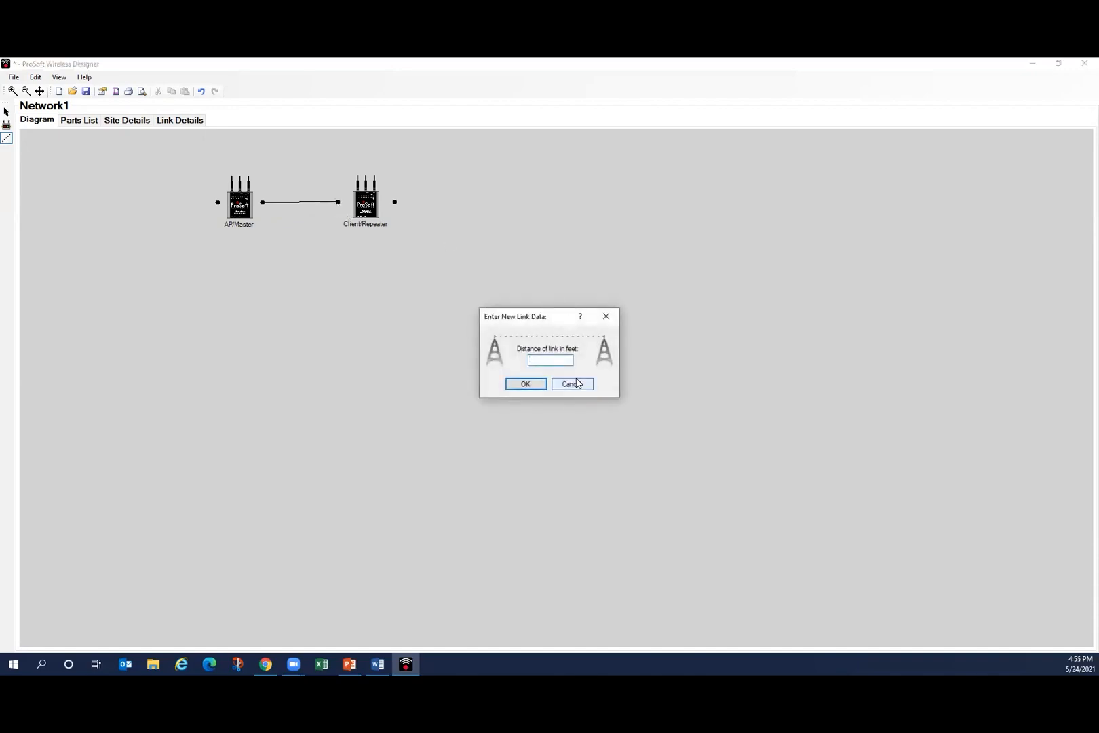
pyautogui.write('50')
pyautogui.click(526, 384)
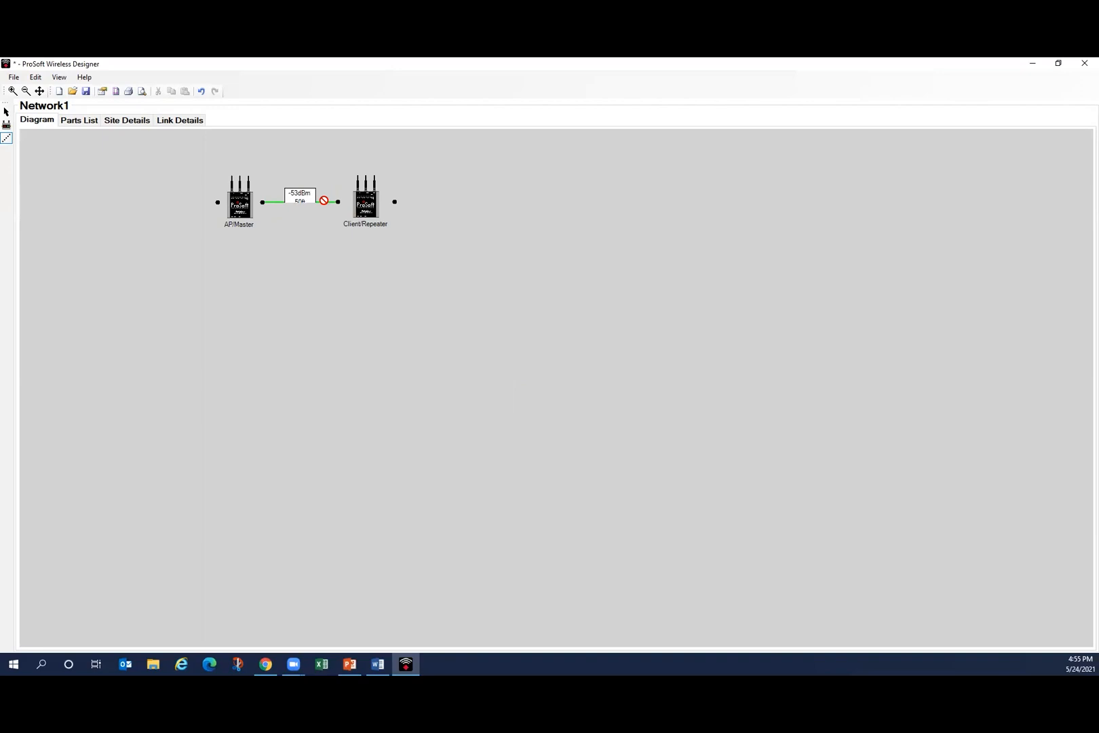
# Step: Set the distance of the link between AP/Master and Client/Repeater to 200 feet
pyautogui.doubleClick(323, 202)
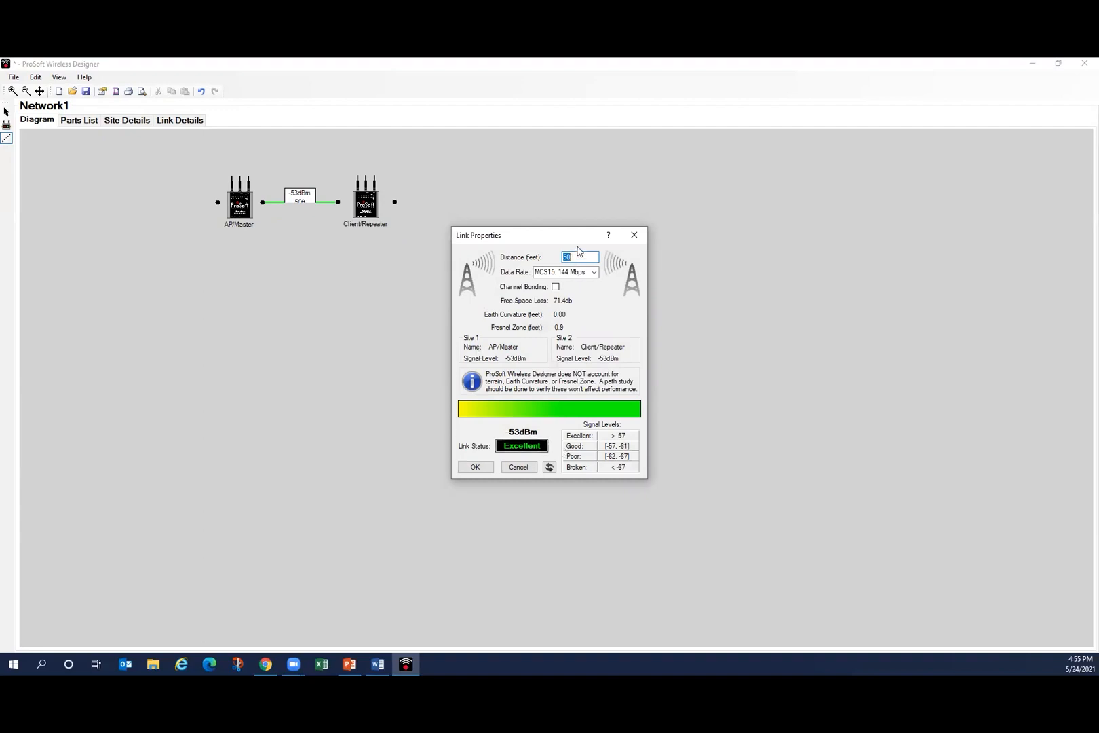
pyautogui.write('200')
pyautogui.click(476, 467)
# Step: Set the distance of the link between AP/Master and Client/Repeater to 100 feet
pyautogui.doubleClick(323, 203)
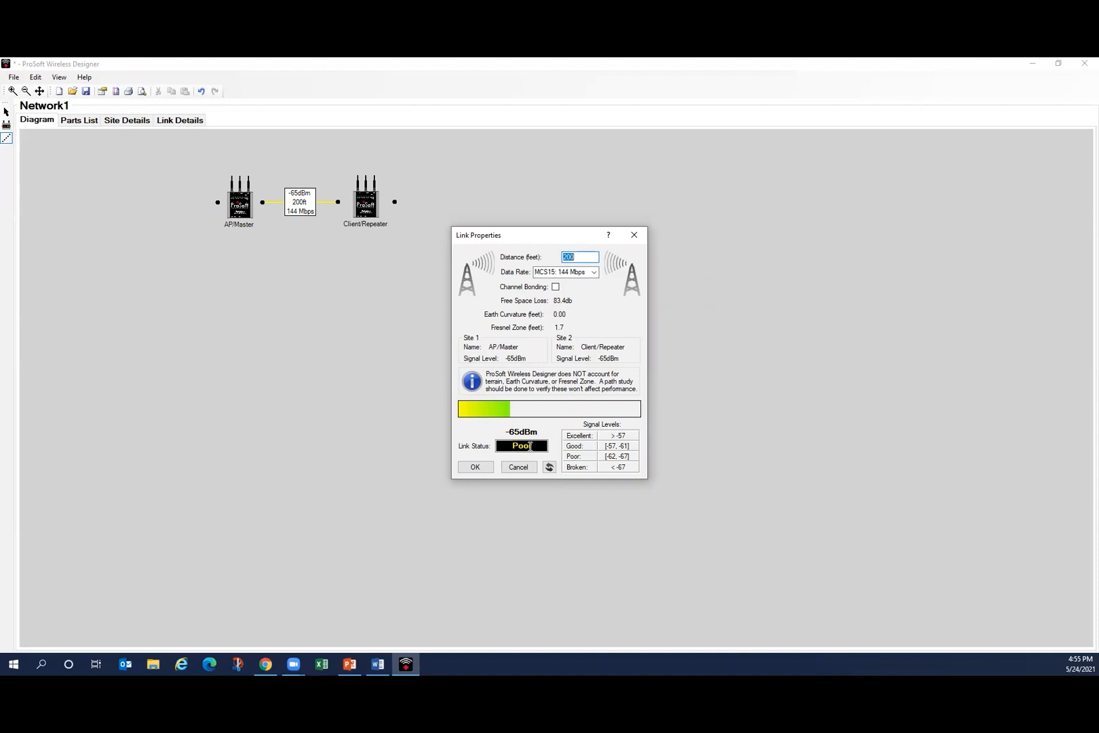
pyautogui.write('100')
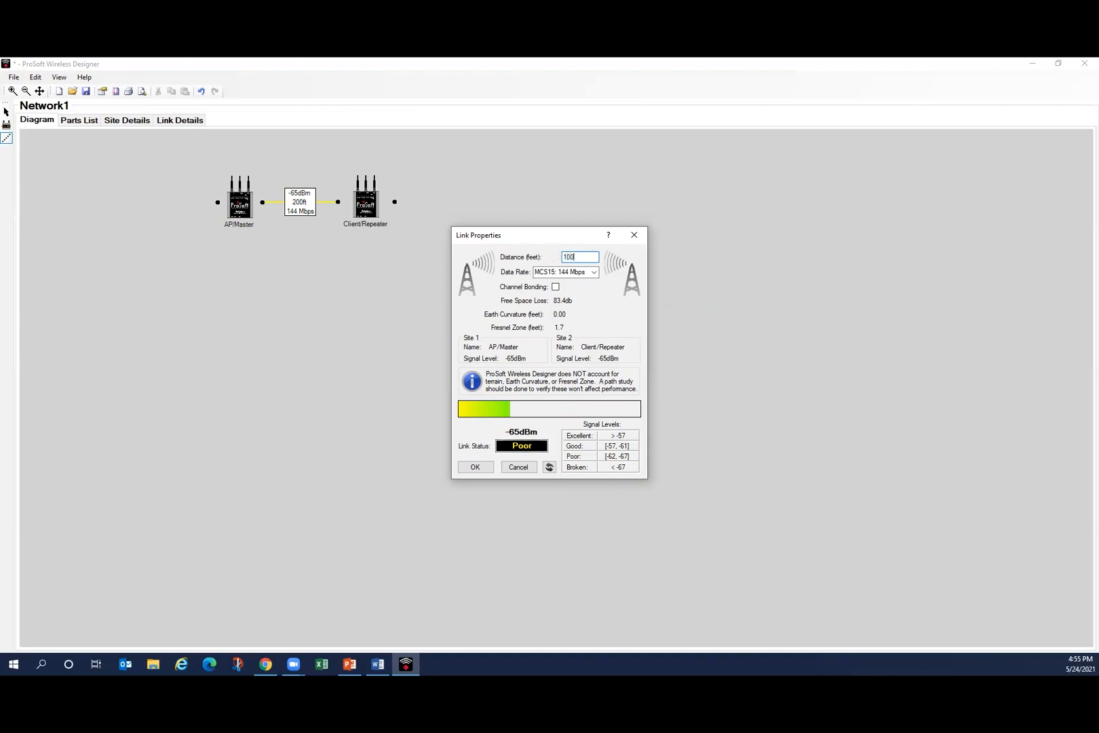
pyautogui.click(484, 468)
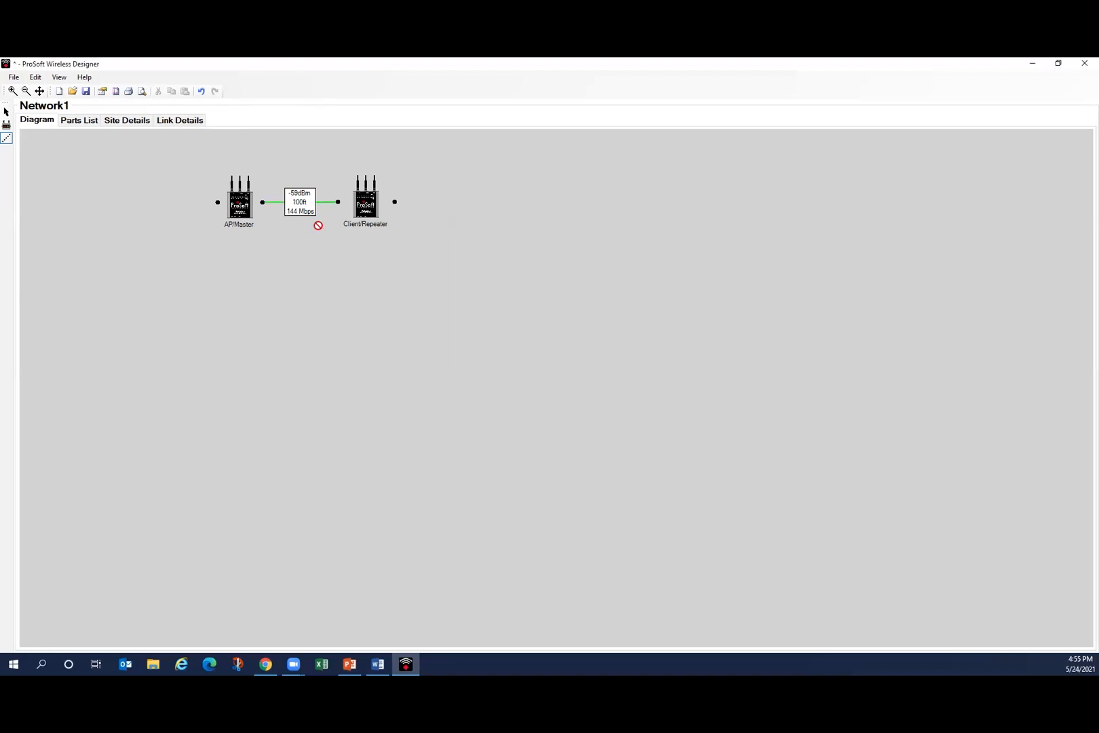
# Step: Review the properties of the link between AP/Master and Client/Repeater and the network's parts list, and return to the diagram
pyautogui.doubleClick(322, 201)
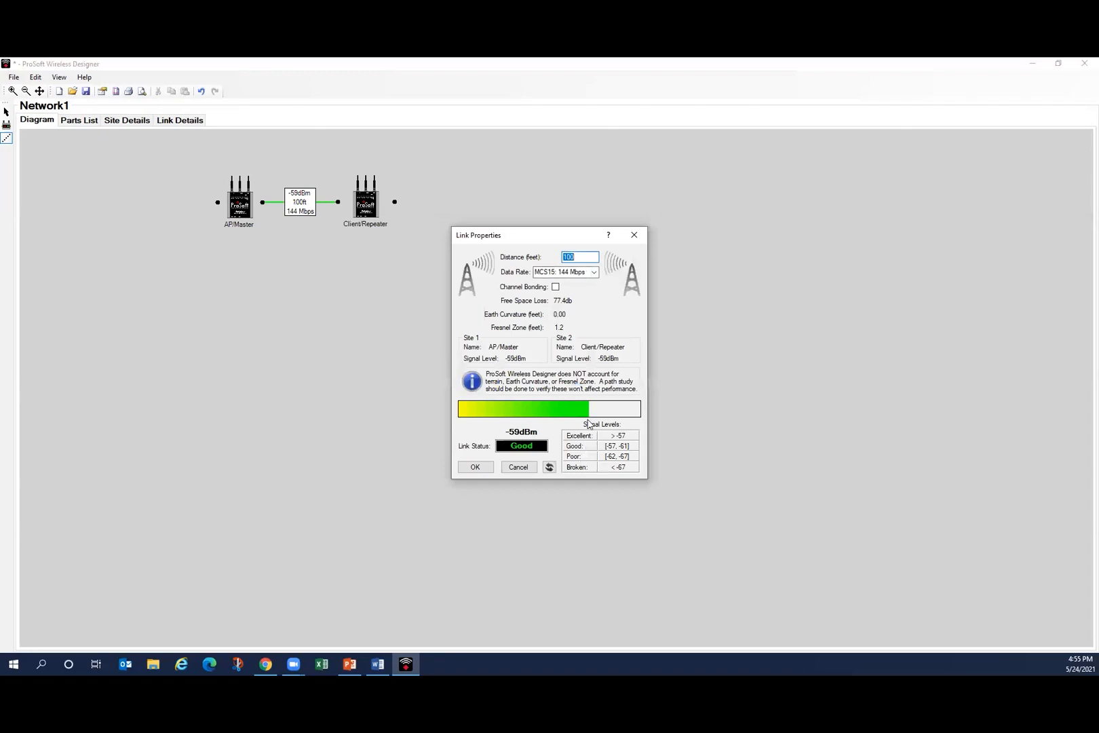
pyautogui.click(484, 467)
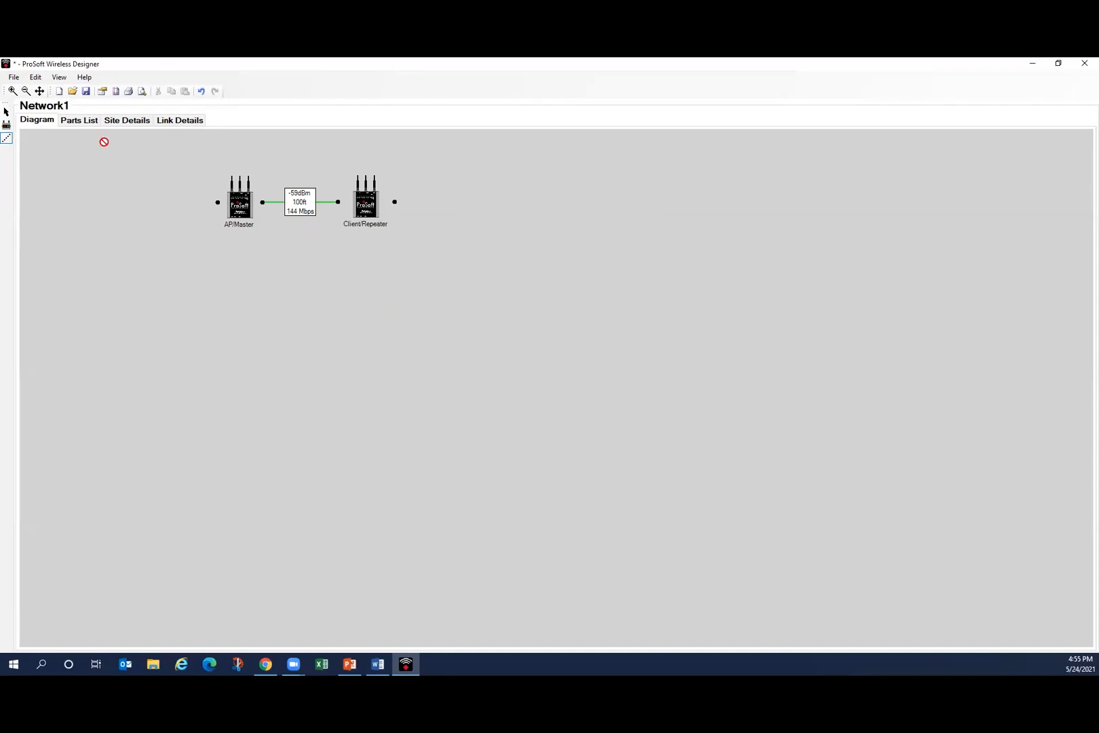
pyautogui.click(81, 123)
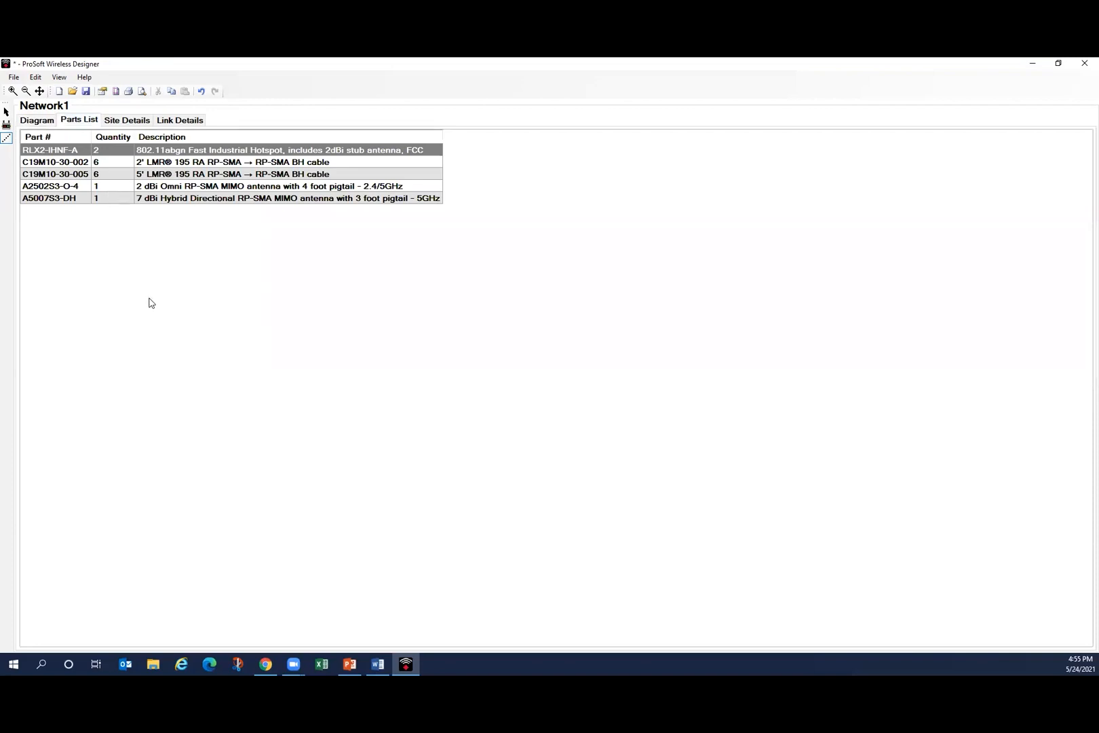
pyautogui.click(38, 121)
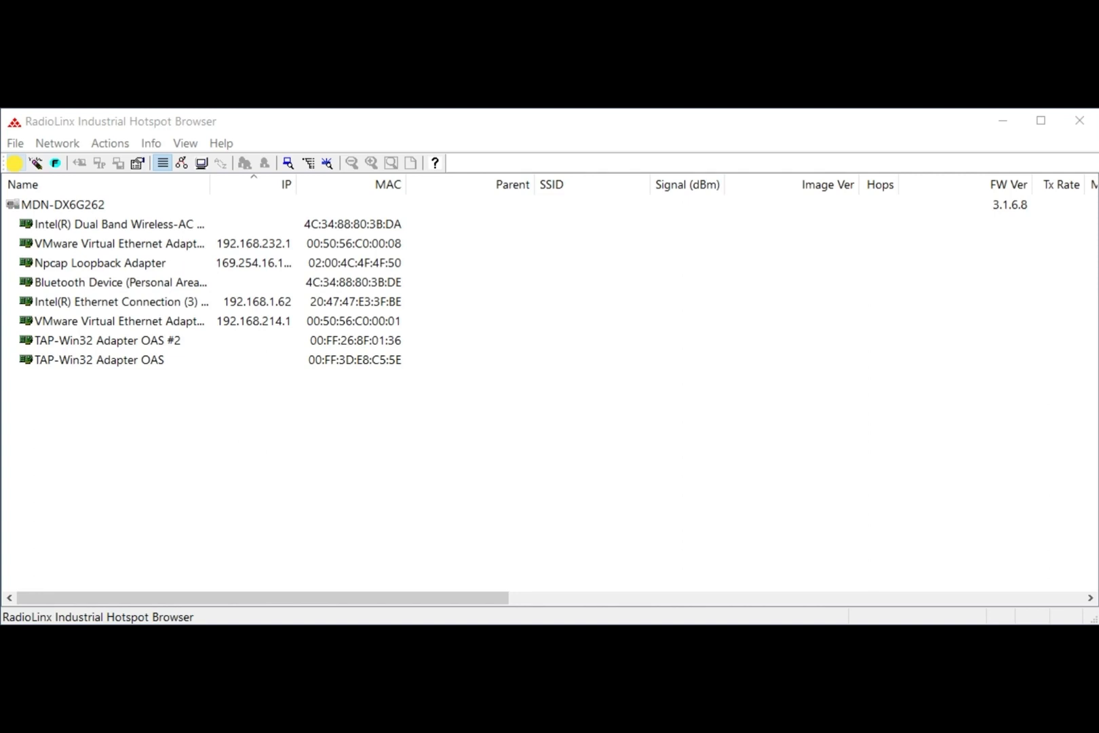
# Step: In RadioLinx Industrial Hotspot Browser, scan for radios and assign the RLX2Repeater radio the temporary IP address 192.168.1.100
pyautogui.click(14, 163)
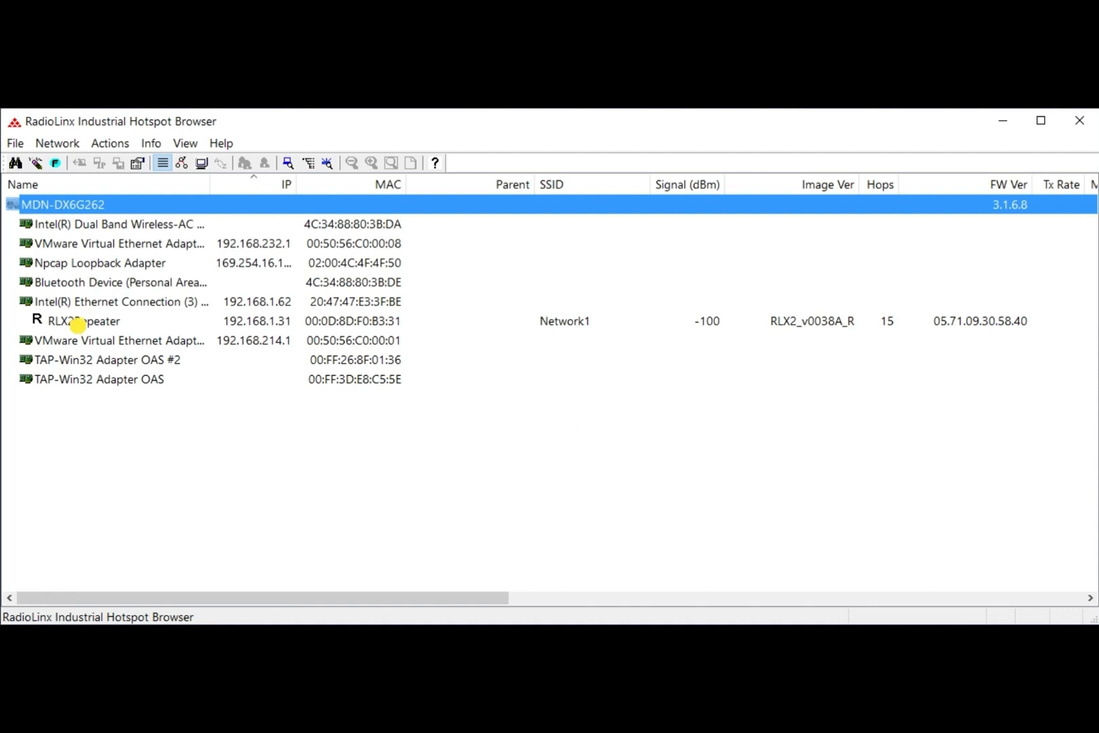
pyautogui.click(79, 324)
pyautogui.rightClick(80, 324)
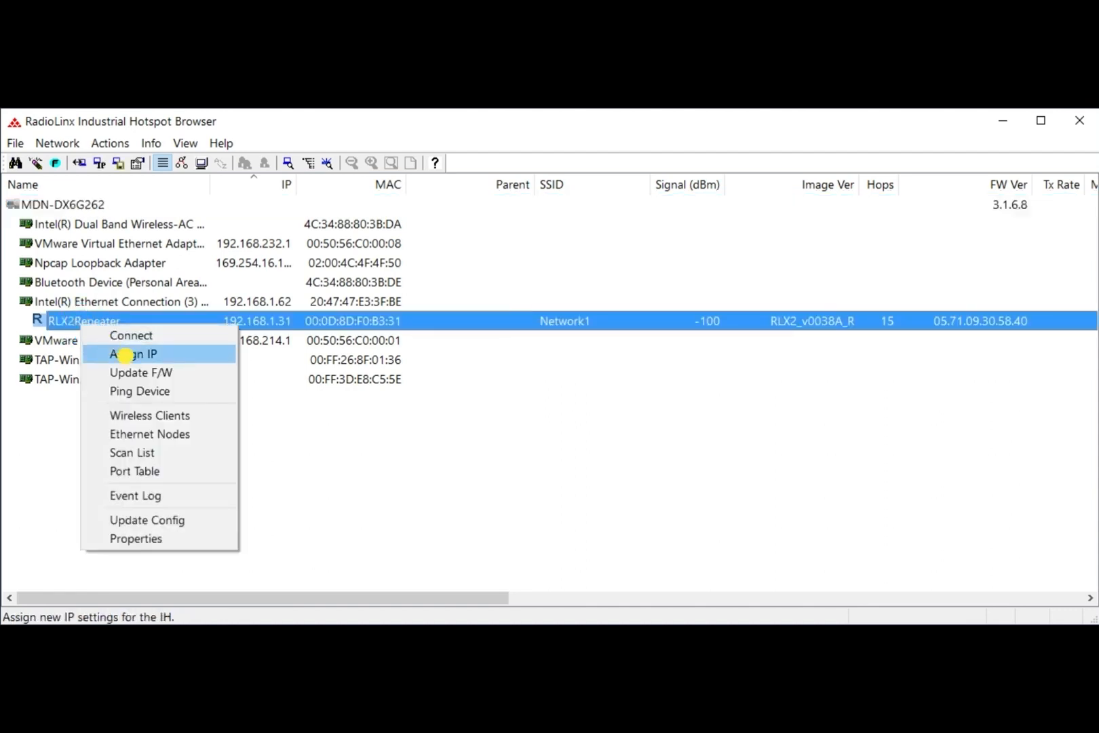
pyautogui.click(122, 354)
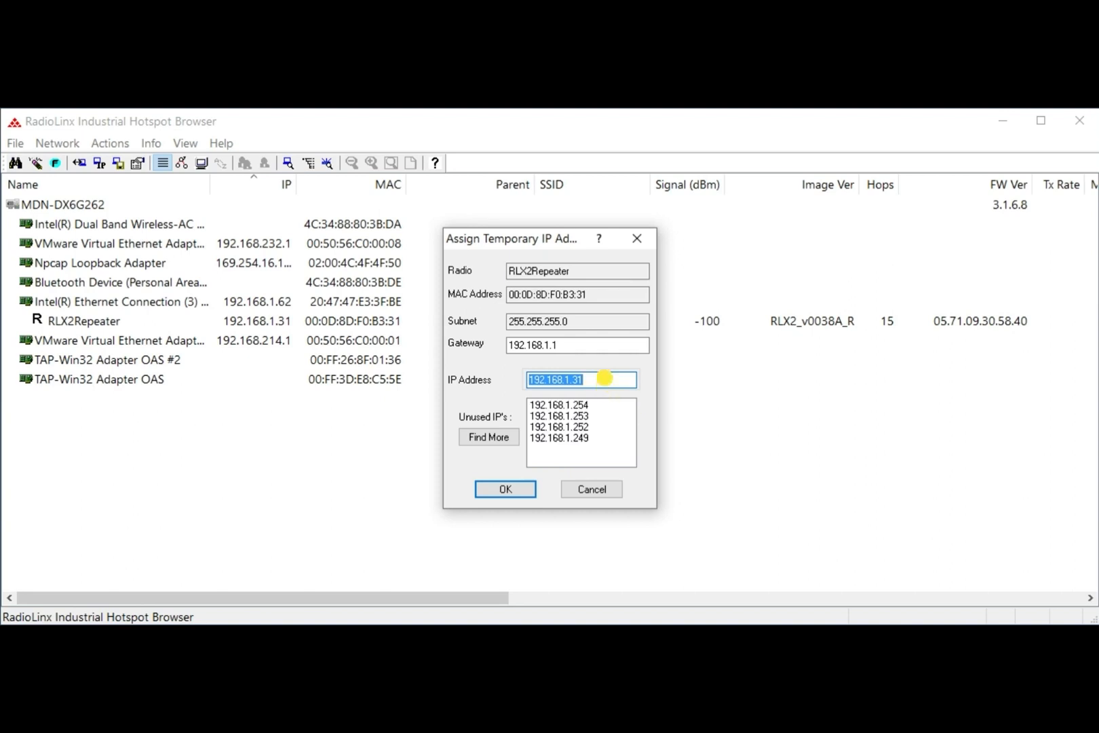
pyautogui.click(606, 377)
pyautogui.press('BackSpace')
pyautogui.press('BackSpace')
pyautogui.write('100')
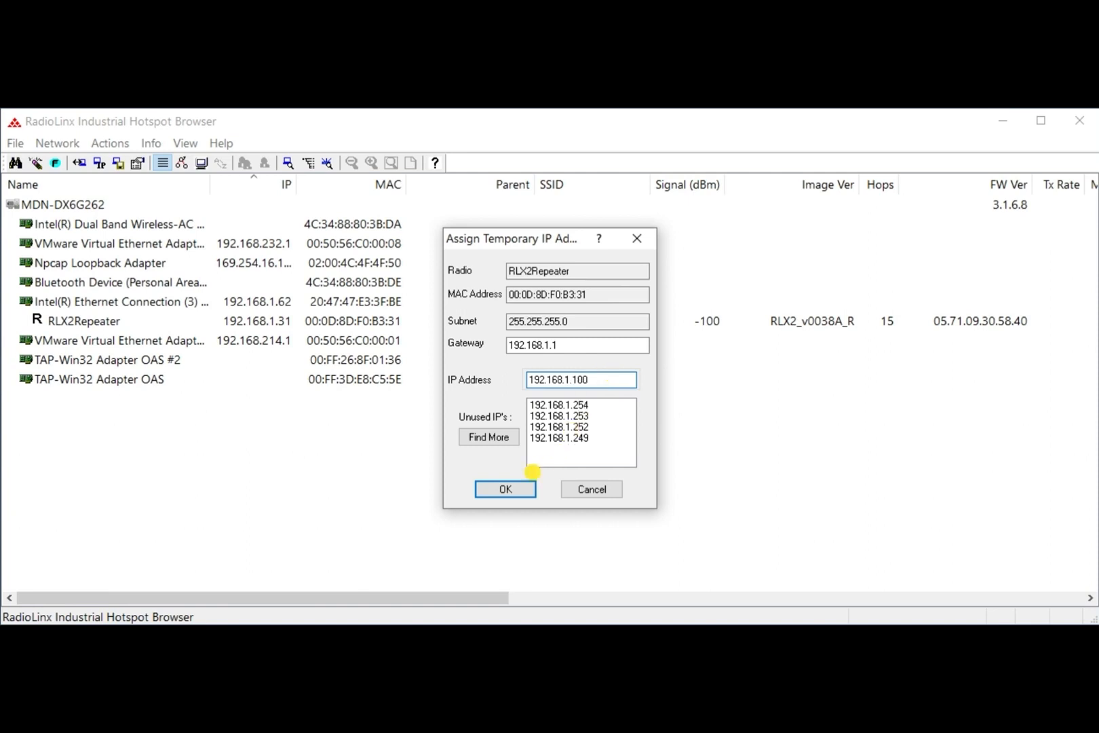
pyautogui.click(505, 488)
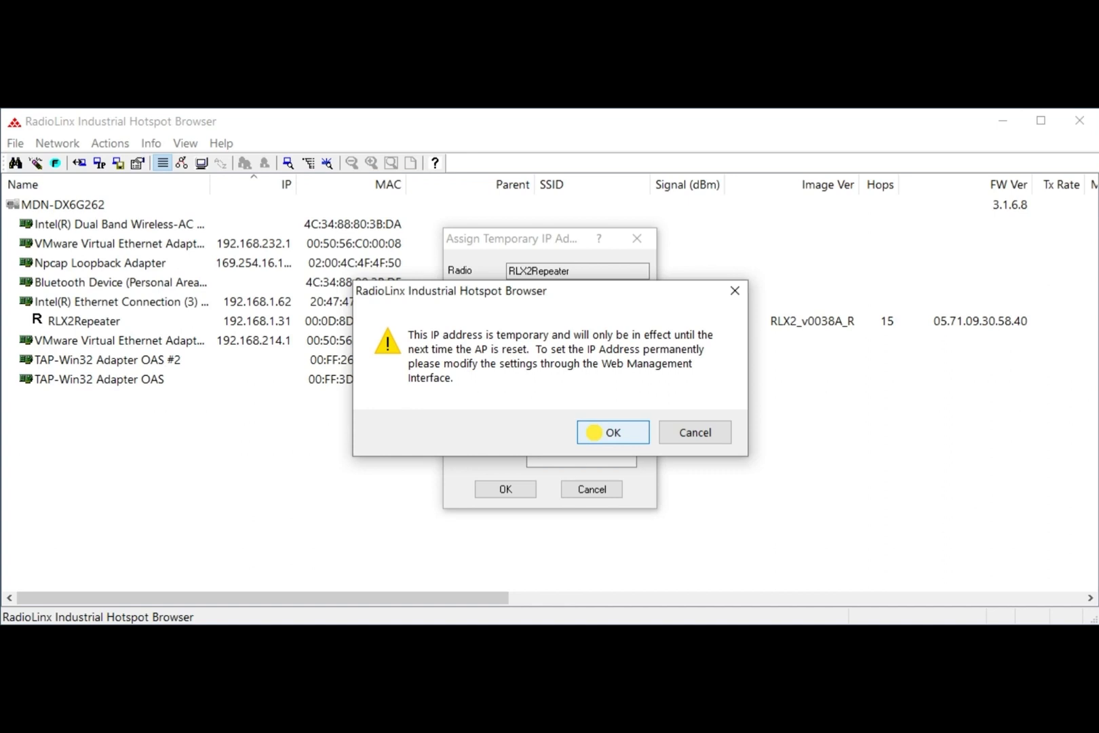
pyautogui.click(594, 432)
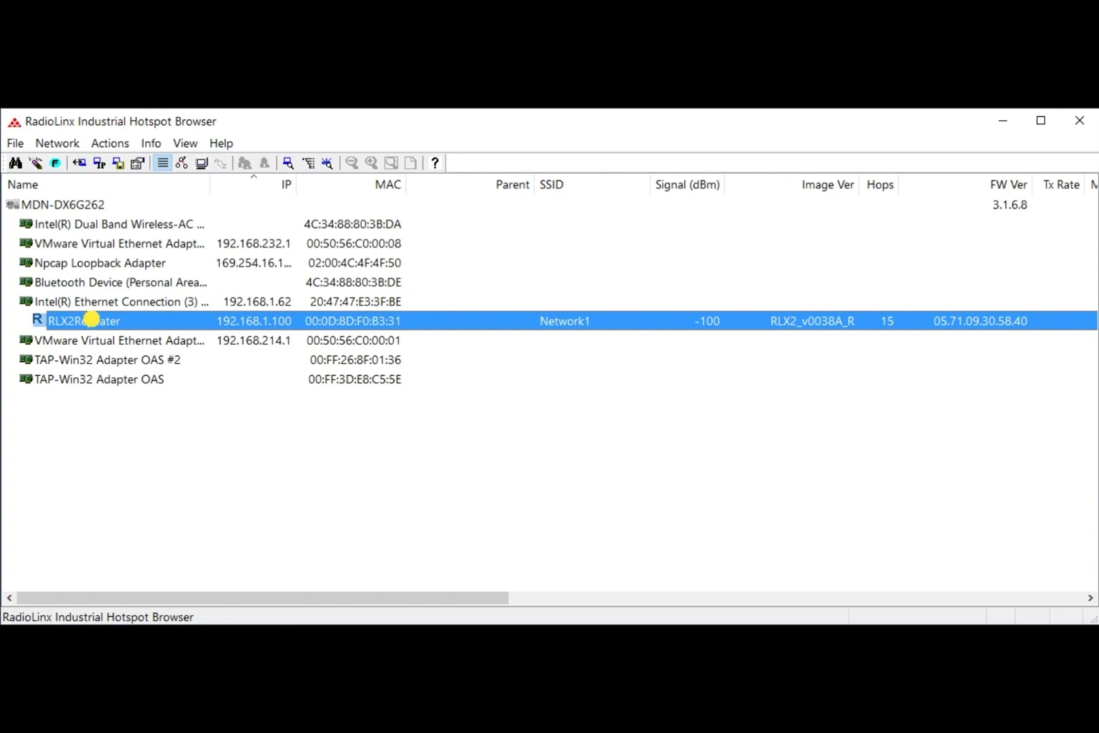
# Step: Connect to the RLX2Repeater radio's web pages in the web browser and log in with the radio's password
pyautogui.rightClick(91, 318)
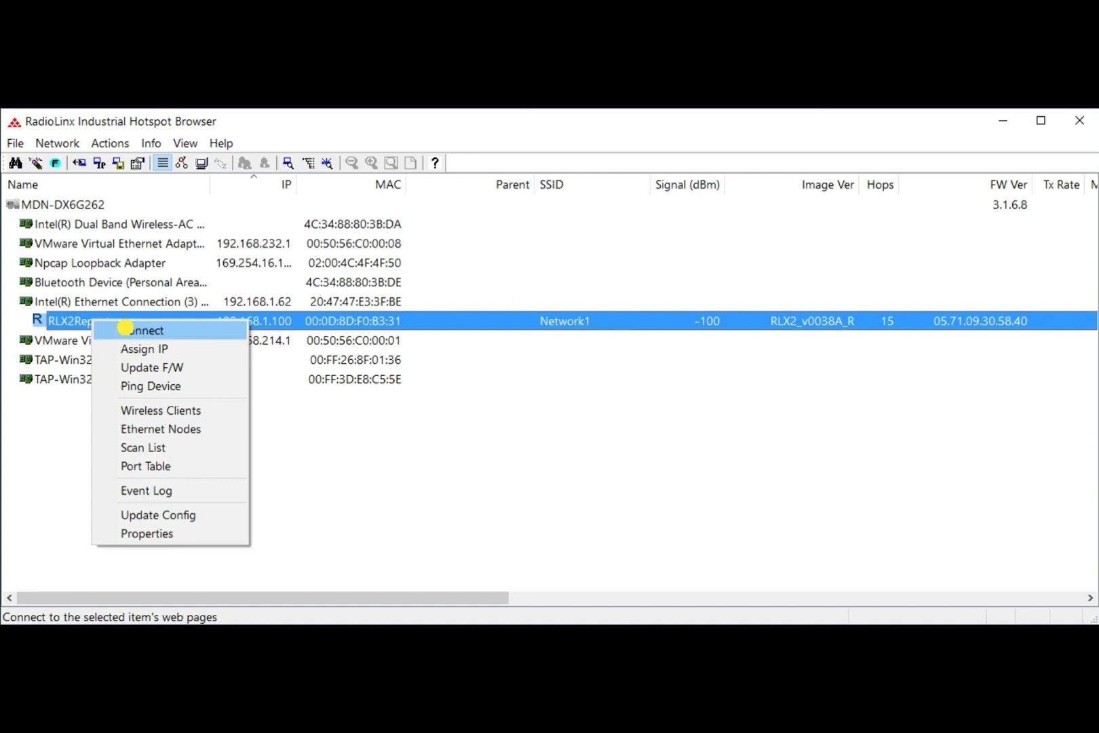
pyautogui.click(125, 327)
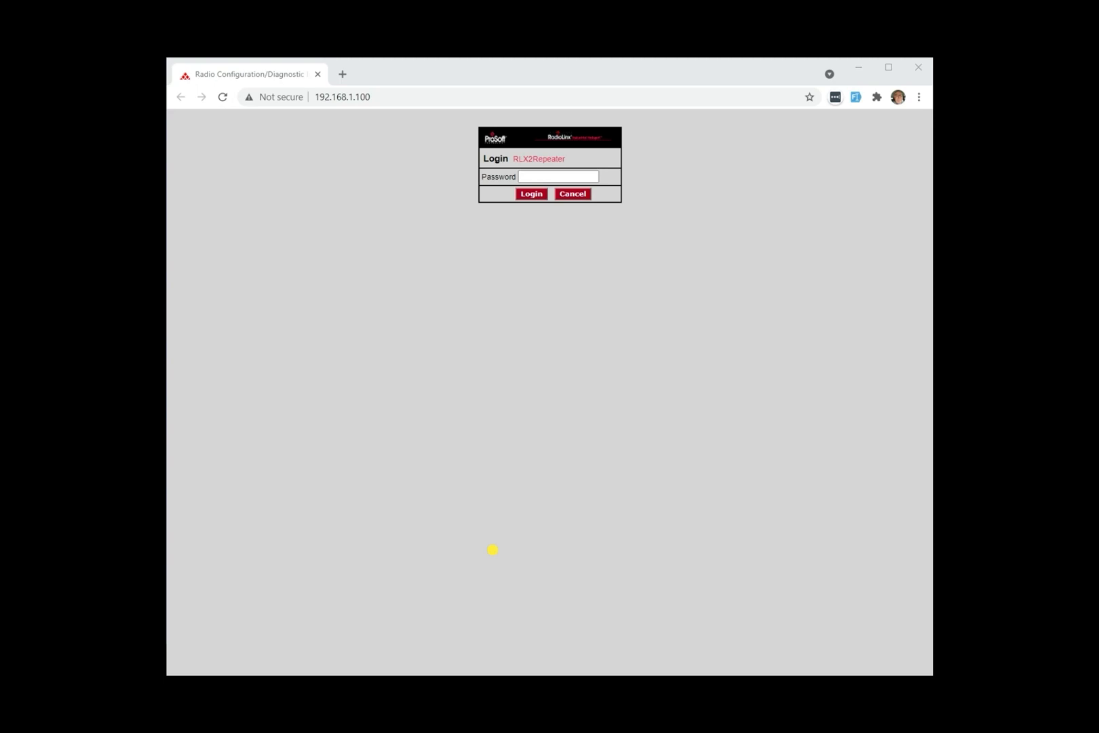
pyautogui.click(575, 173)
pyautogui.click(575, 173)
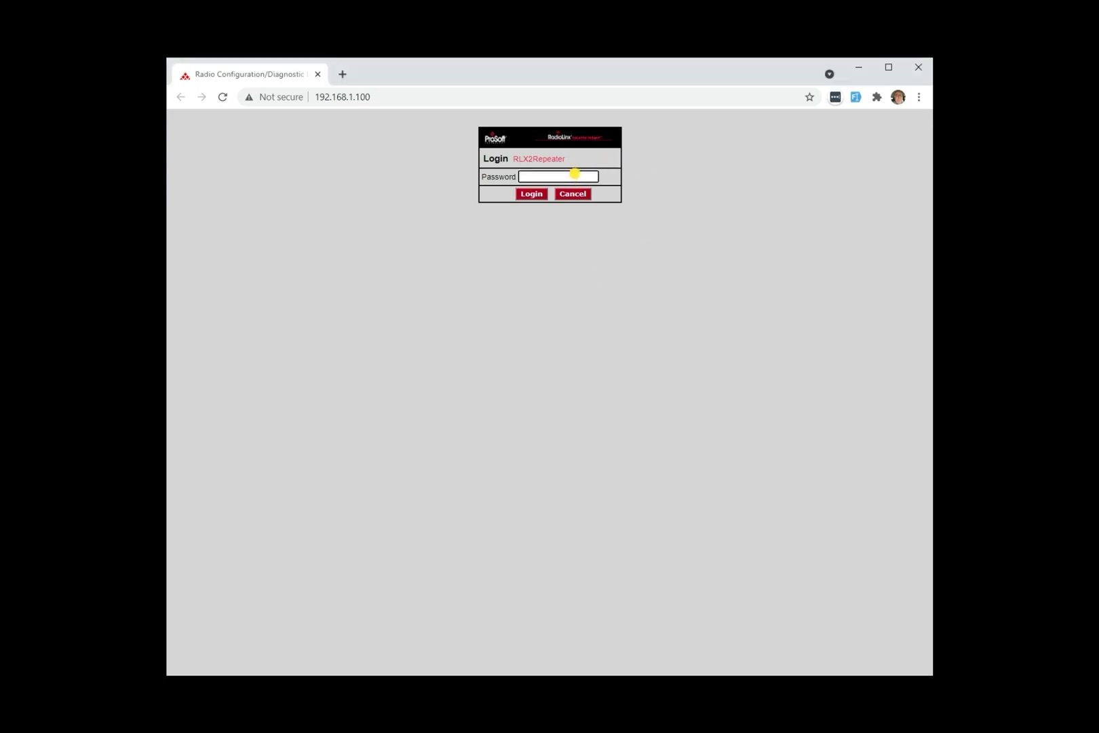
pyautogui.write('password')
pyautogui.click(528, 194)
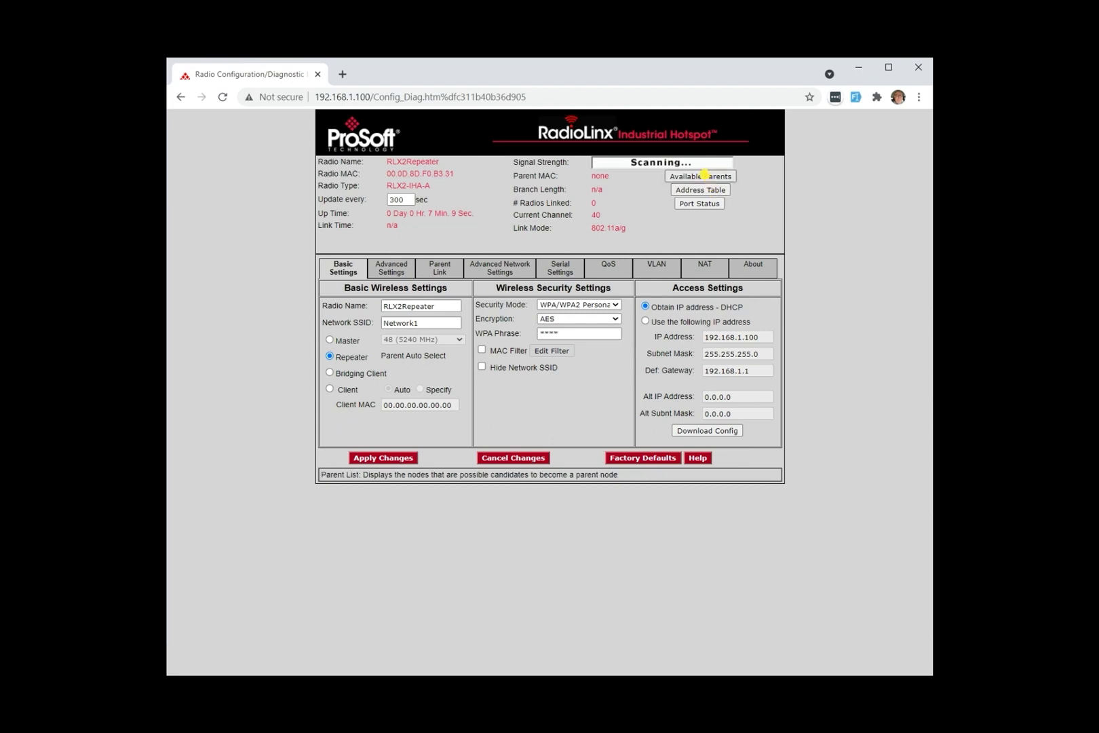
# Step: Examine the access points available to the radio as parents, including those with a different SSID, and close the list
pyautogui.click(705, 175)
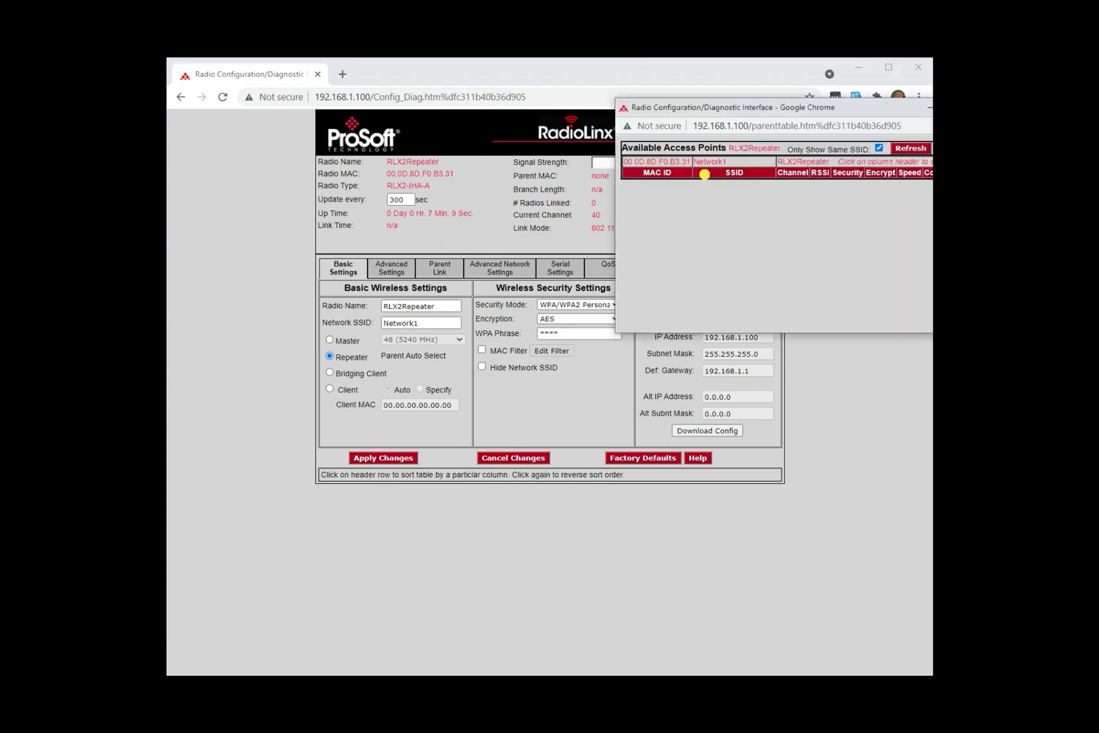
pyautogui.moveTo(755, 108); pyautogui.dragTo(488, 165)
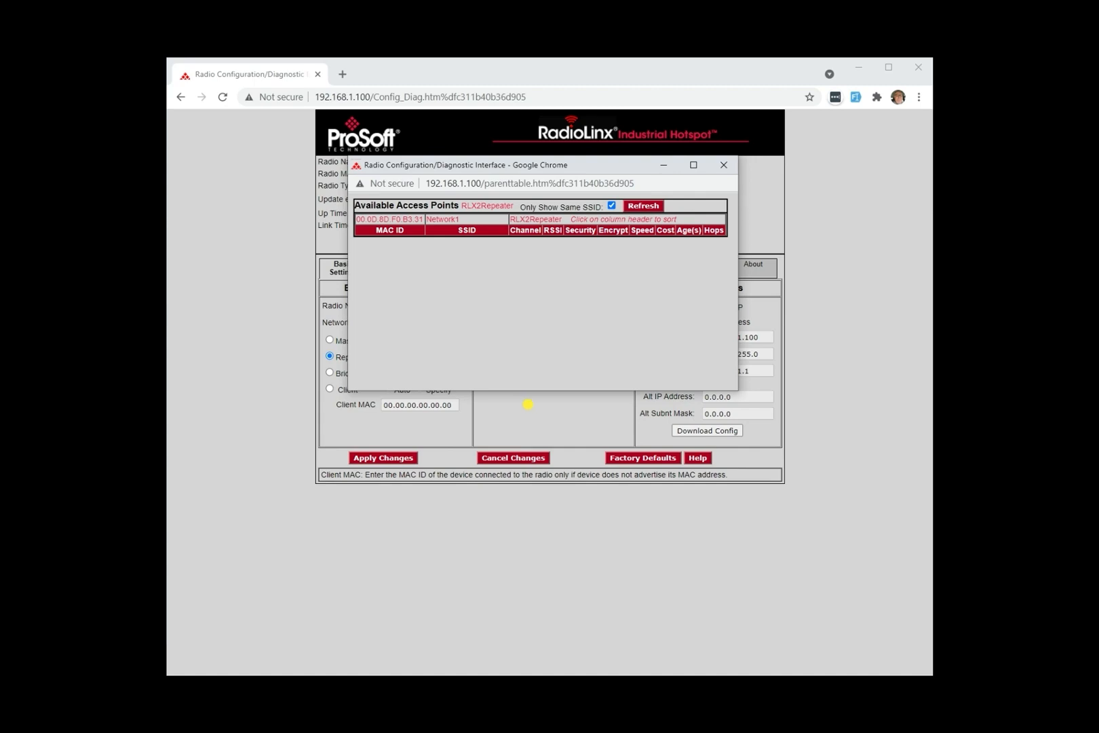
pyautogui.moveTo(576, 164); pyautogui.dragTo(699, 174)
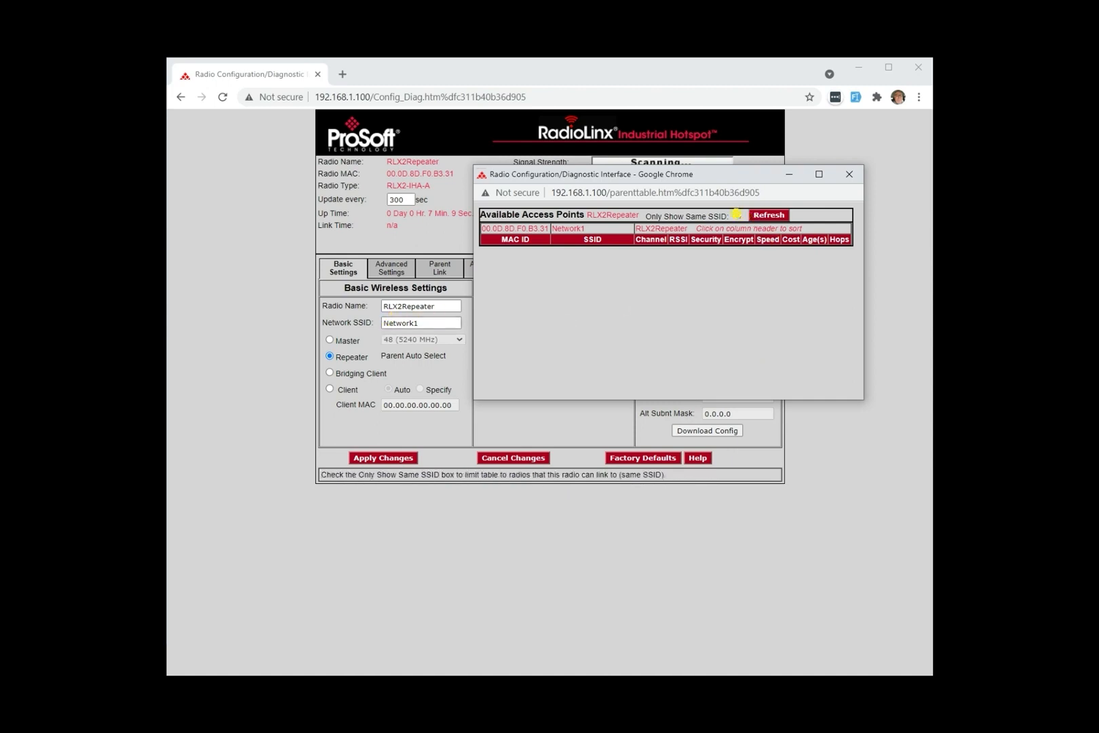
pyautogui.click(736, 214)
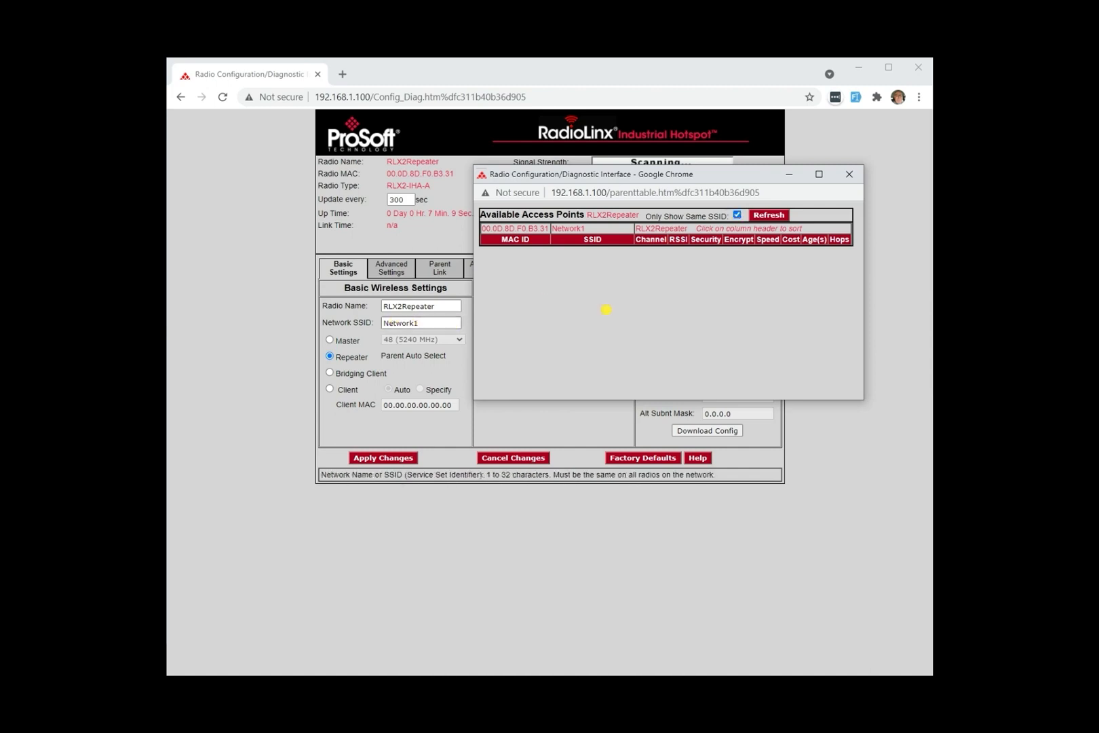
pyautogui.click(736, 215)
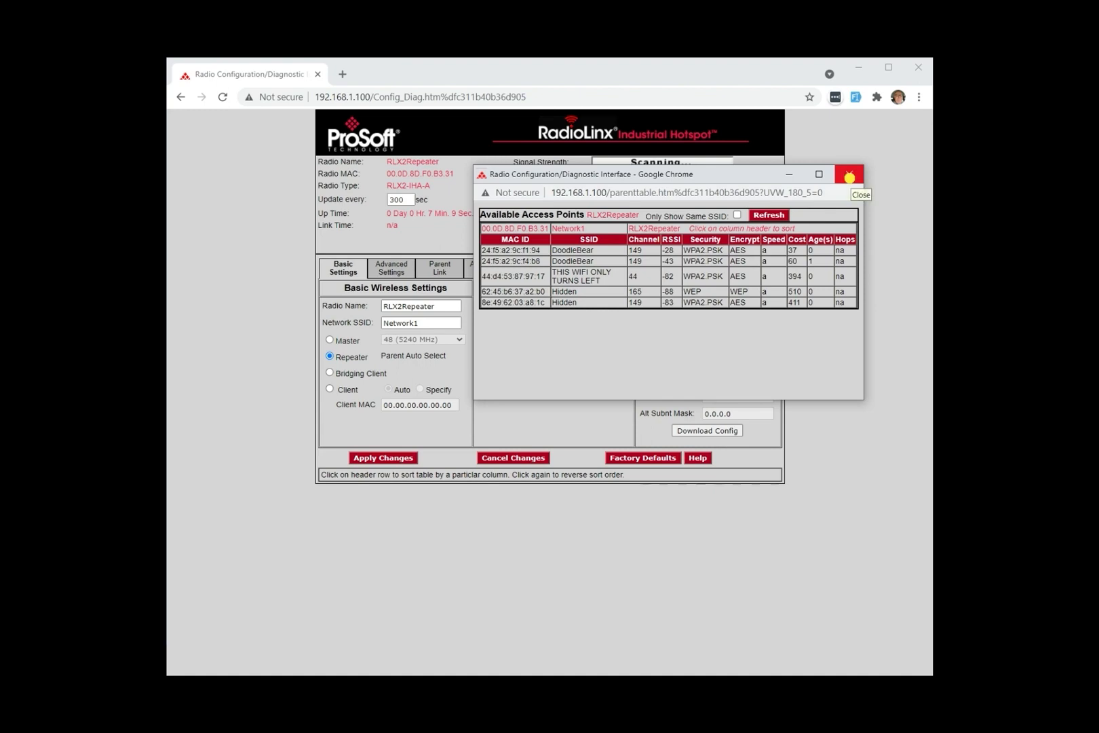
pyautogui.click(848, 177)
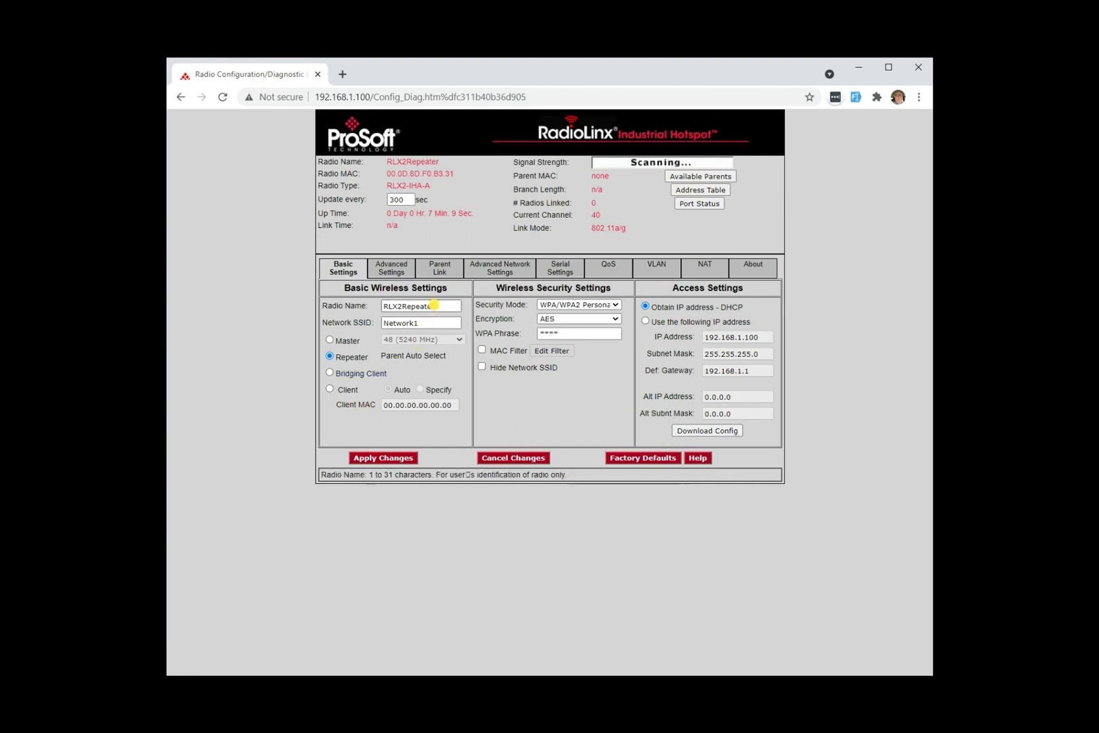
# Step: Set the radio name to Repeater and the network SSID to DemoSSID
pyautogui.moveTo(437, 305); pyautogui.dragTo(368, 306)
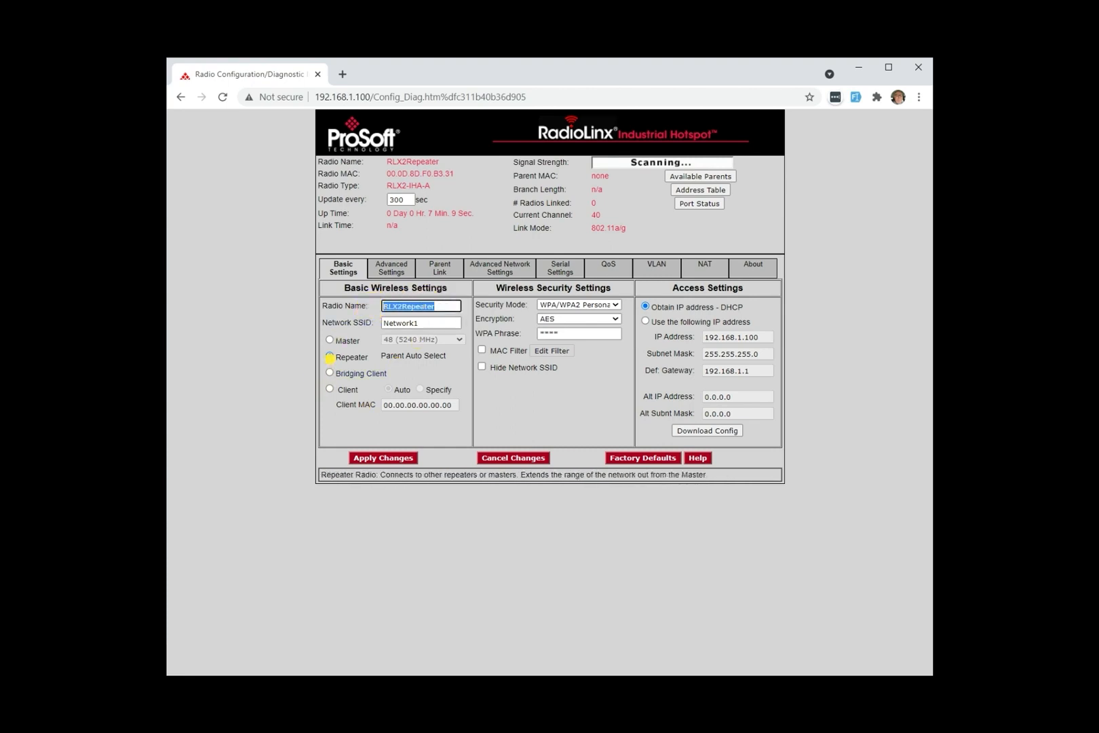
pyautogui.write('Repeater')
pyautogui.press('Tab')
pyautogui.write('Demo')
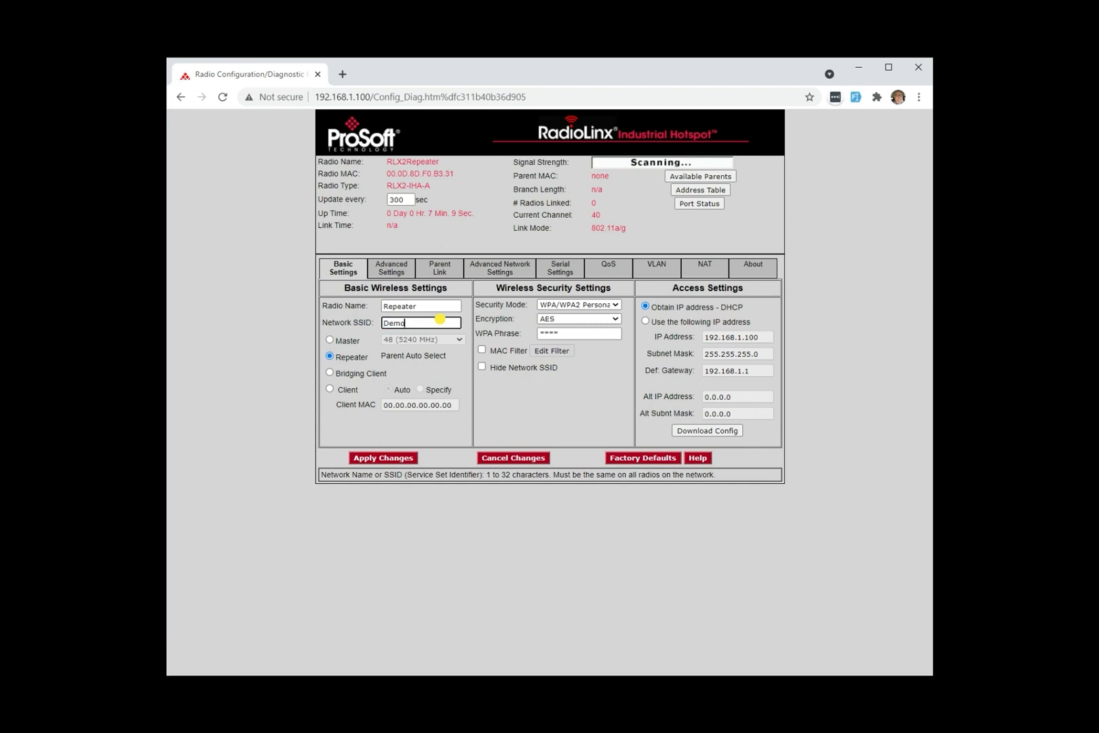
pyautogui.write('SSID')
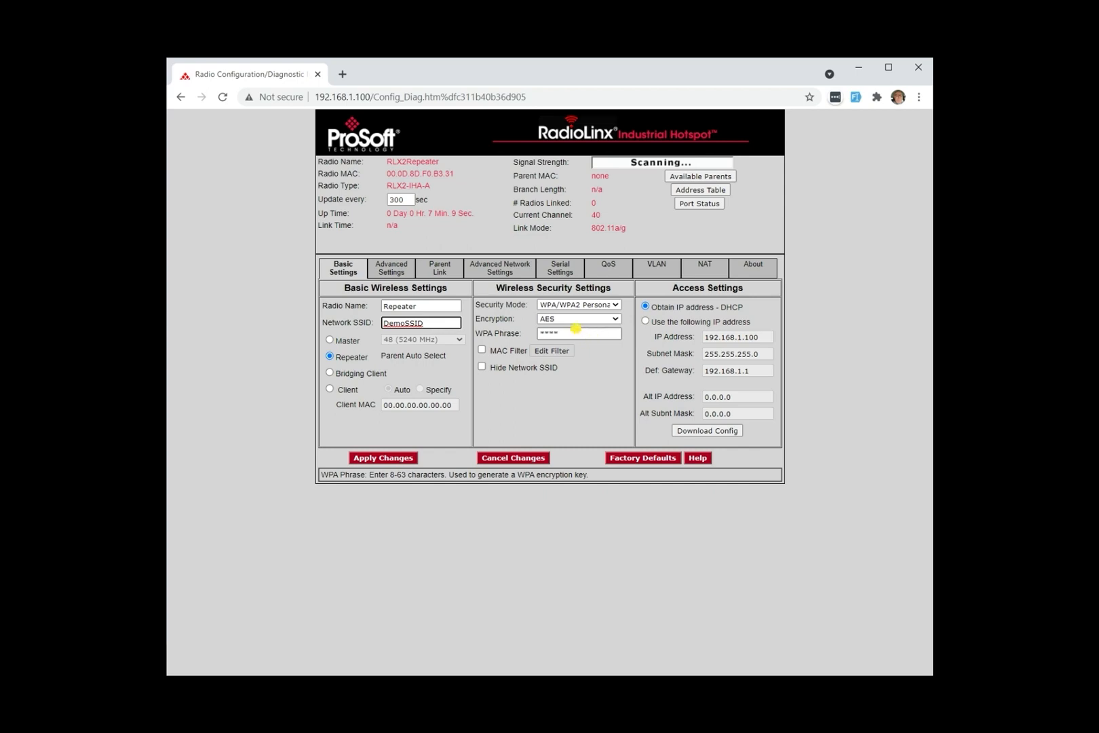
# Step: Enter the WPA phrase, make the radio use the specified IP address instead of DHCP, and apply the changes
pyautogui.doubleClick(570, 332)
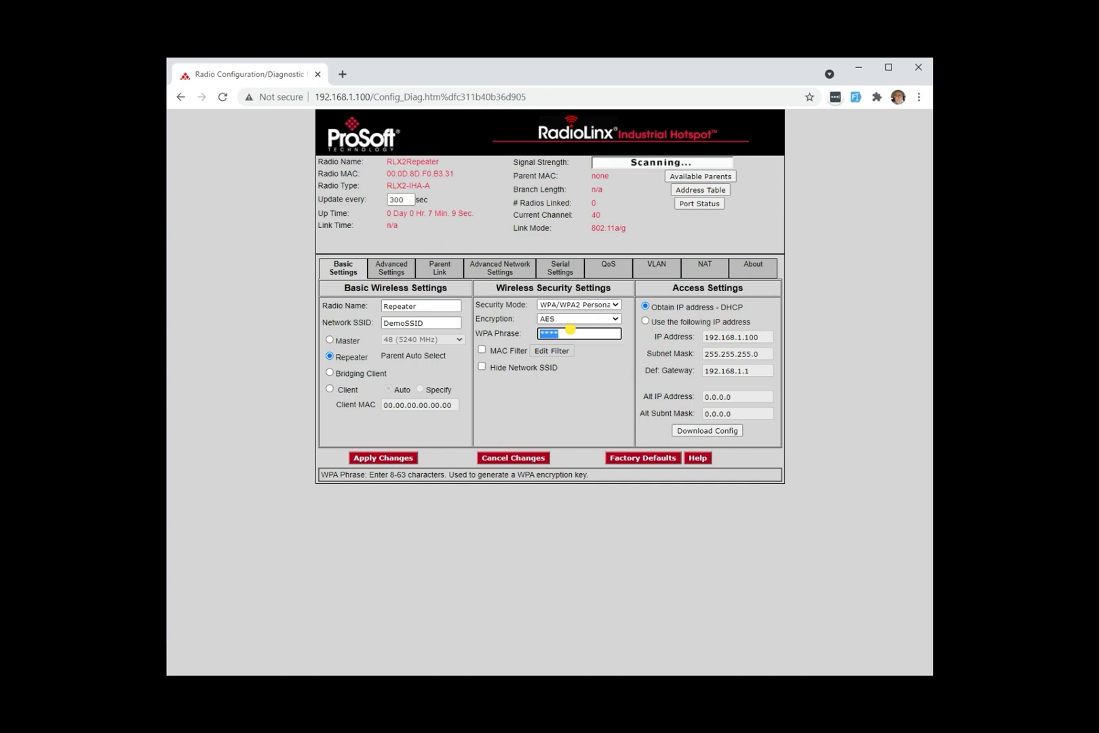
pyautogui.press('BackSpace')
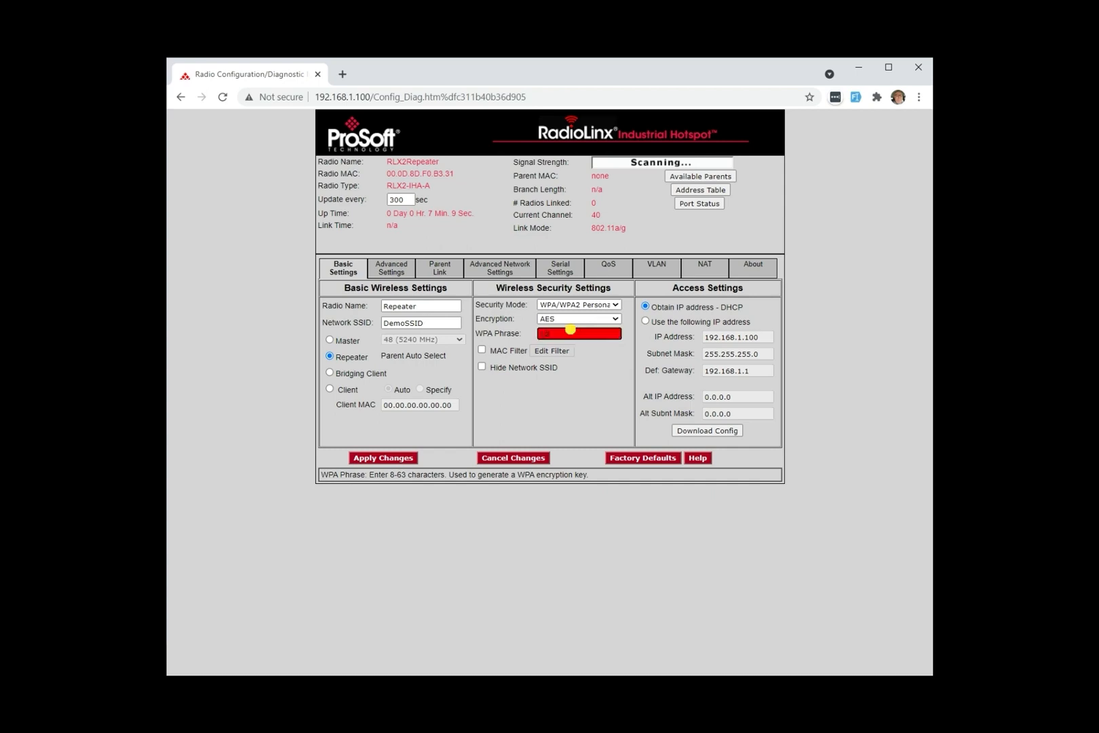
pyautogui.write('12345678')
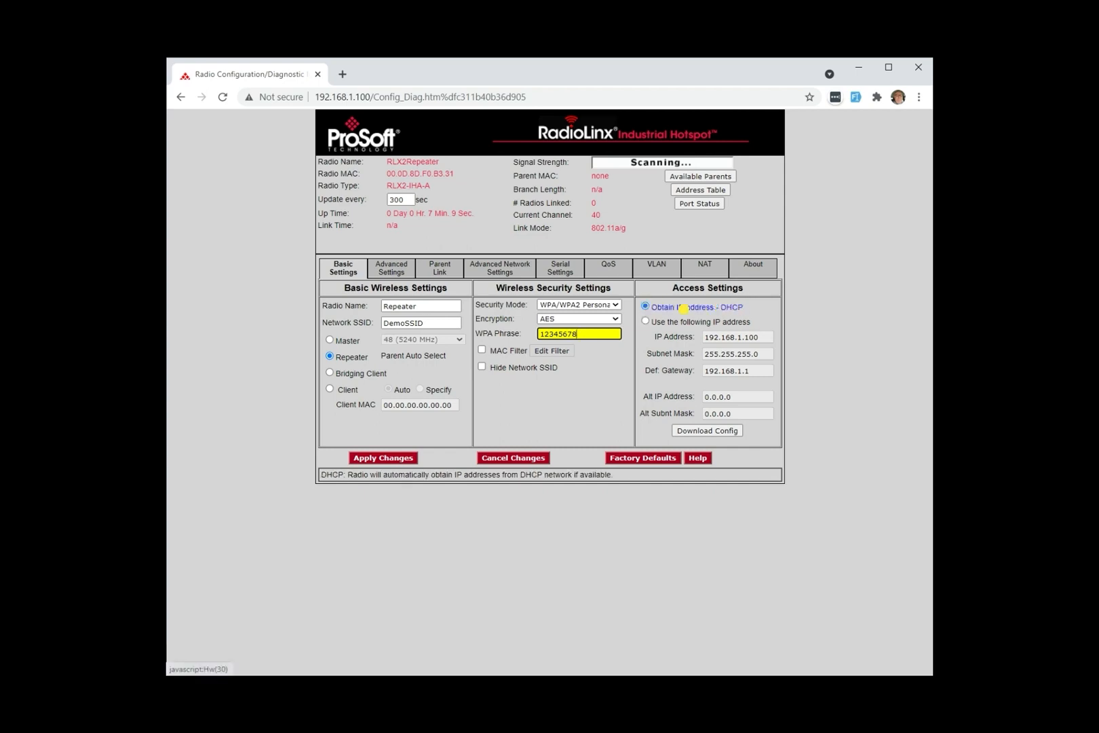
pyautogui.click(645, 321)
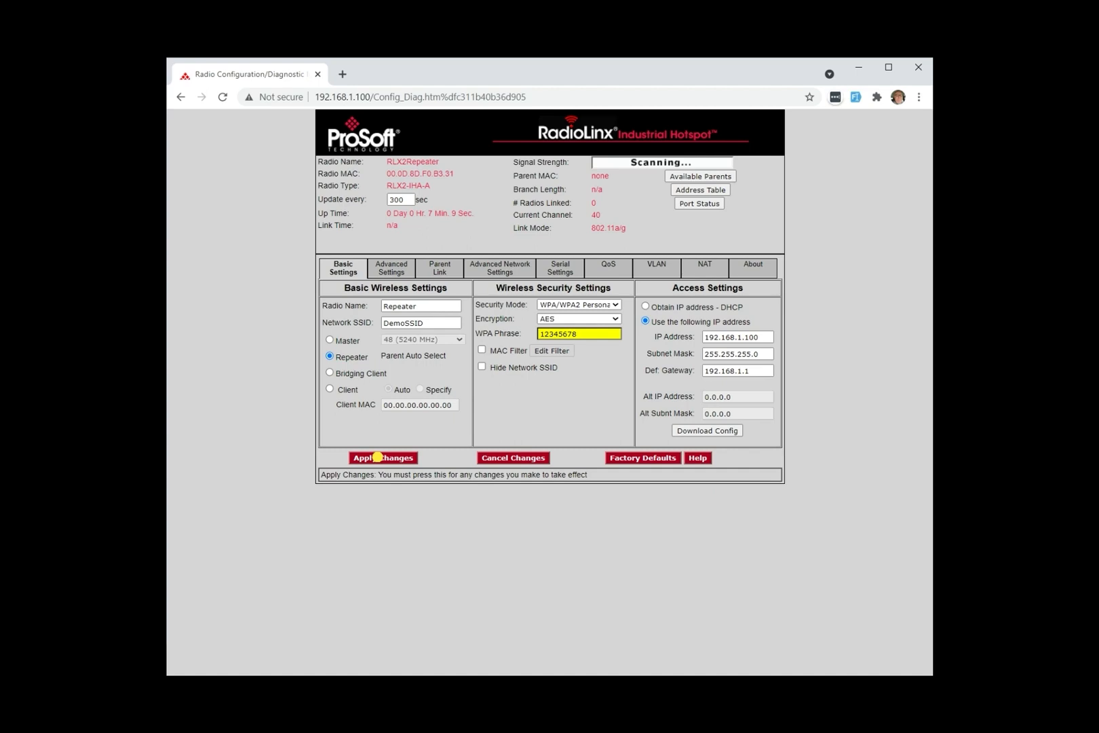
pyautogui.click(377, 457)
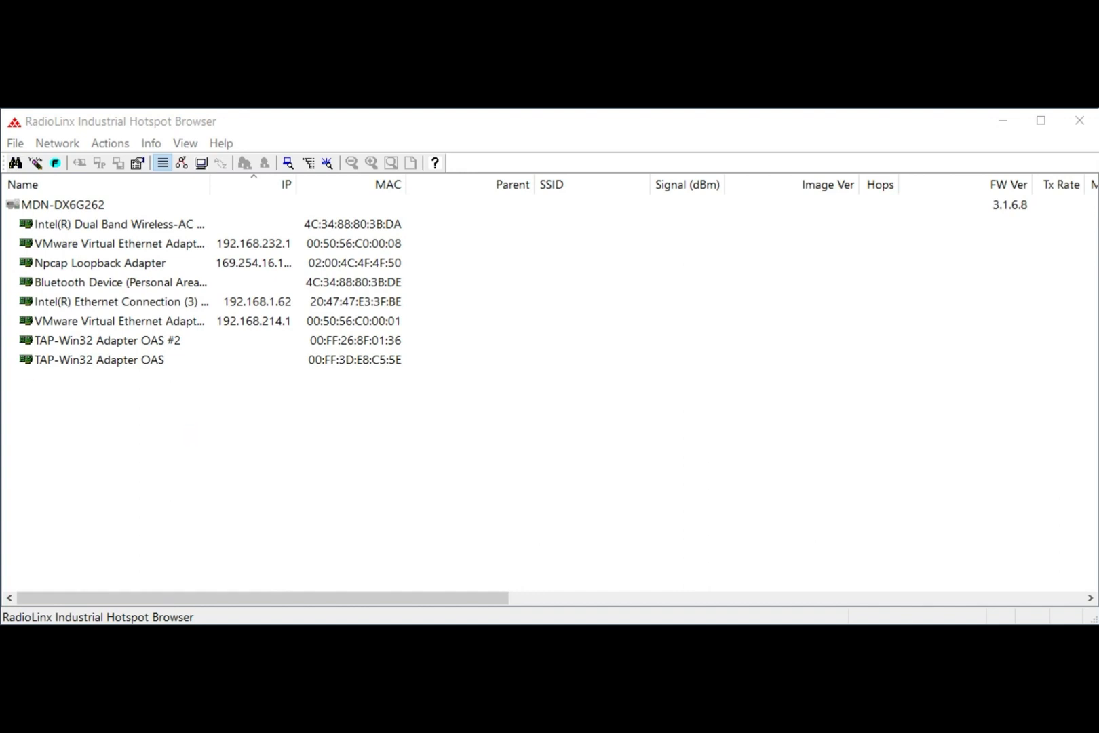
# Step: Rescan in RadioLinx Industrial Hotspot Browser, clear the device list and scan again for the second radio
pyautogui.click(15, 163)
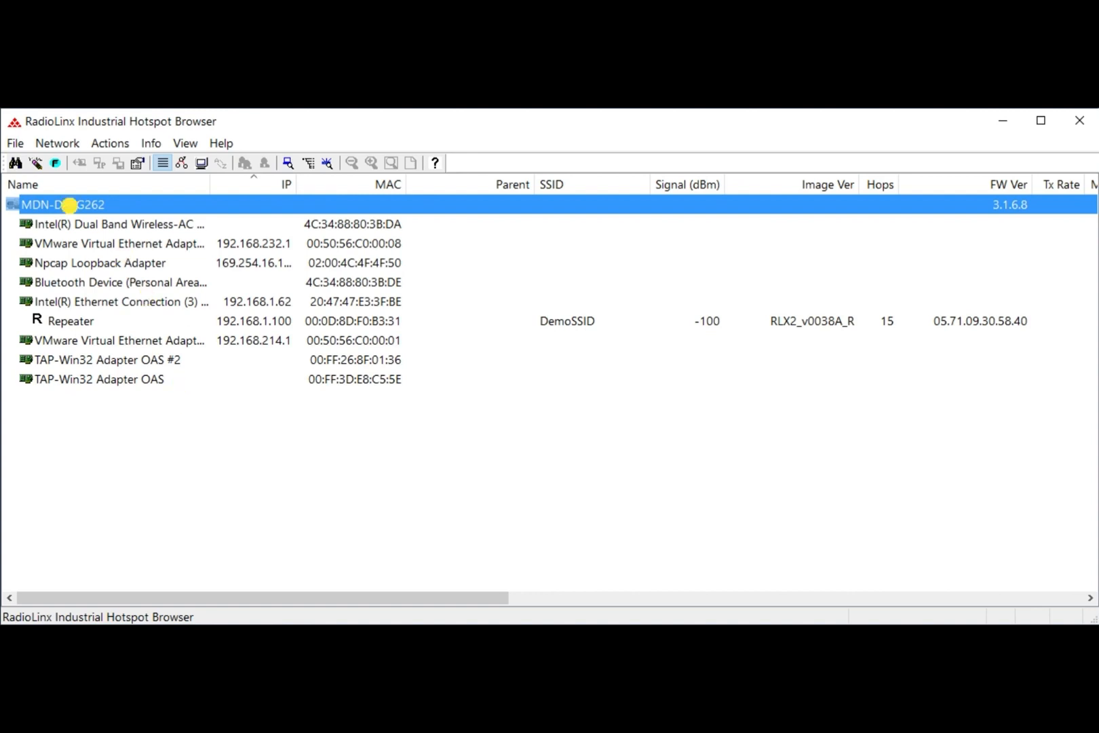
pyautogui.click(35, 164)
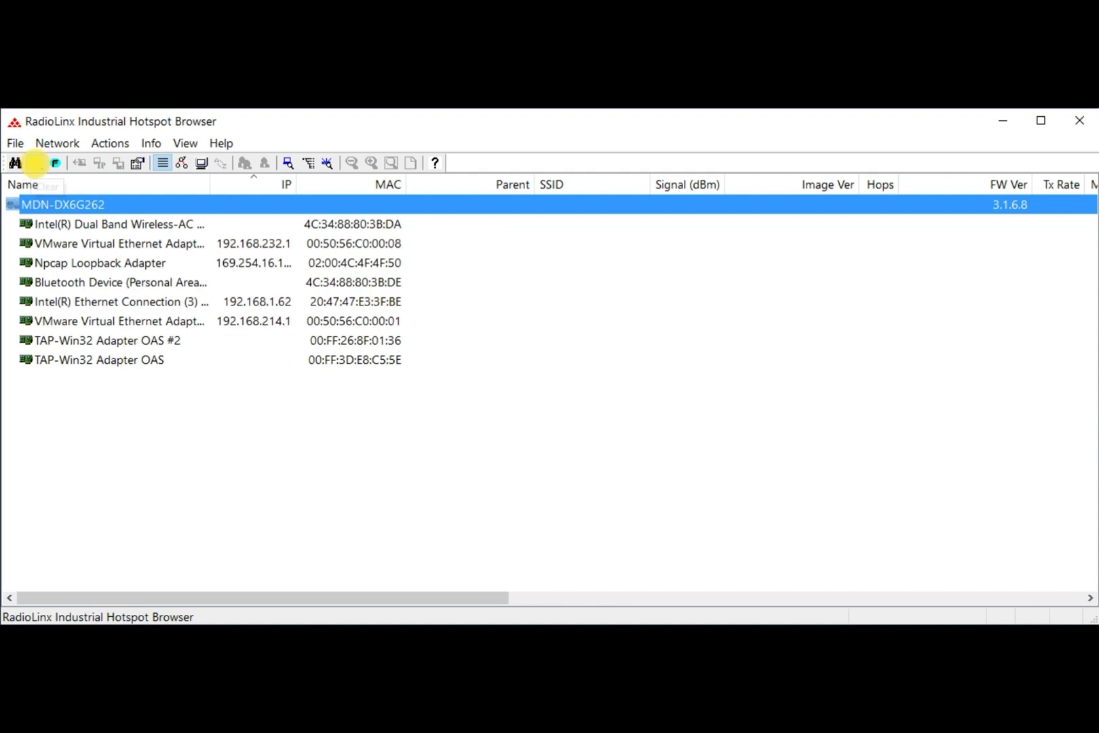
pyautogui.click(15, 163)
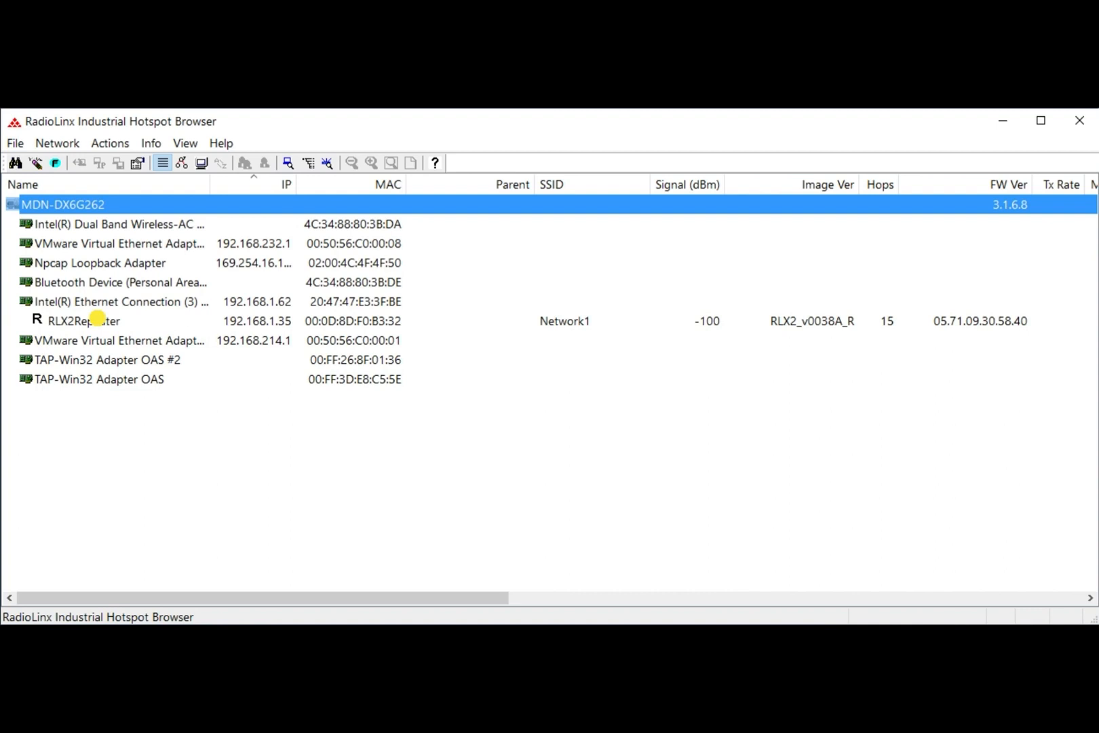
# Step: Assign the temporary IP address 192.168.1.101 to the RLX2Repeater radio and accept the temporary assignment
pyautogui.rightClick(95, 315)
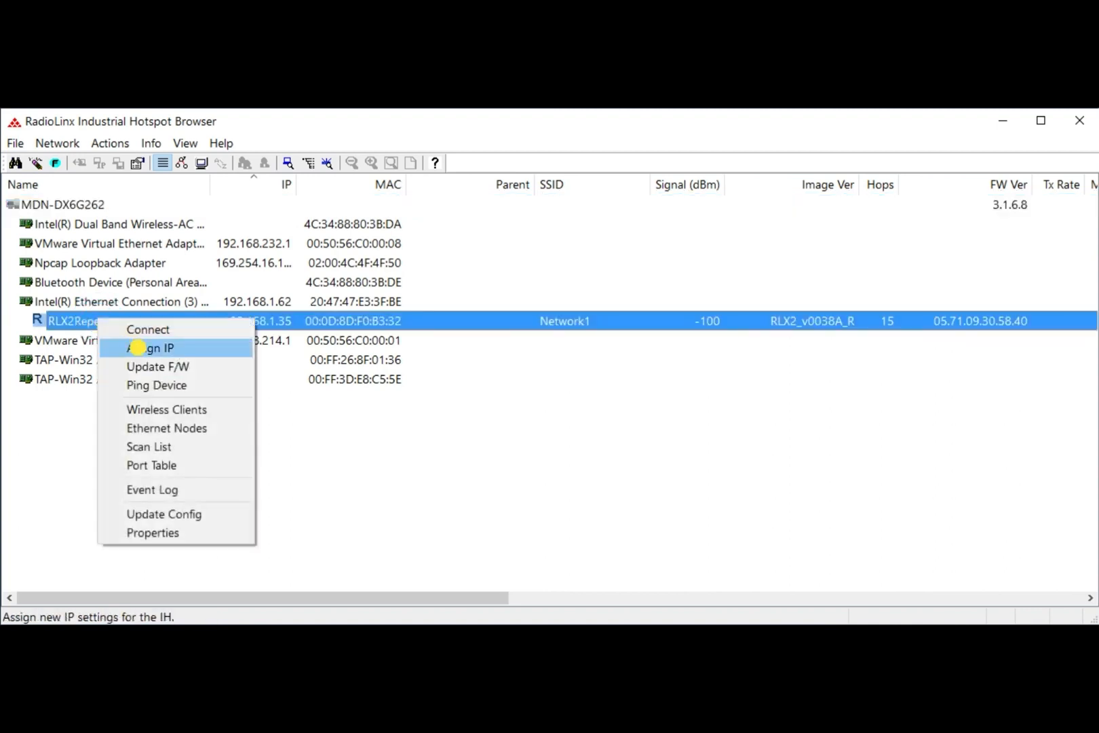
pyautogui.click(138, 347)
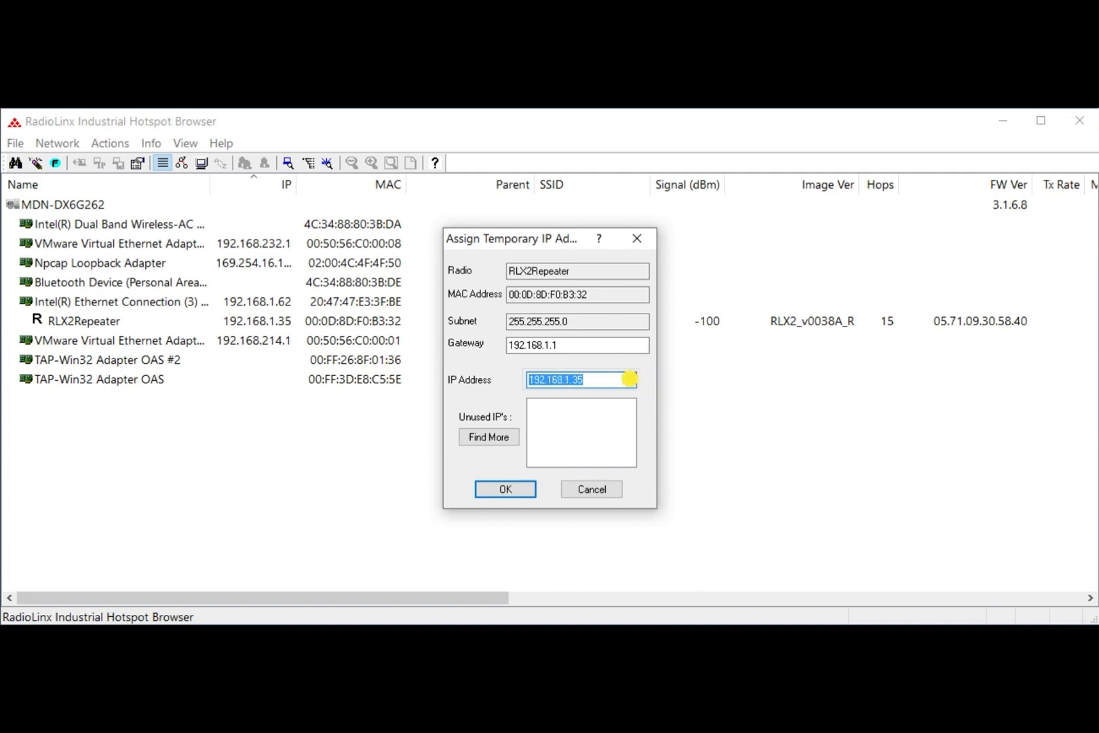
pyautogui.click(615, 378)
pyautogui.press('BackSpace')
pyautogui.press('BackSpace')
pyautogui.write('101')
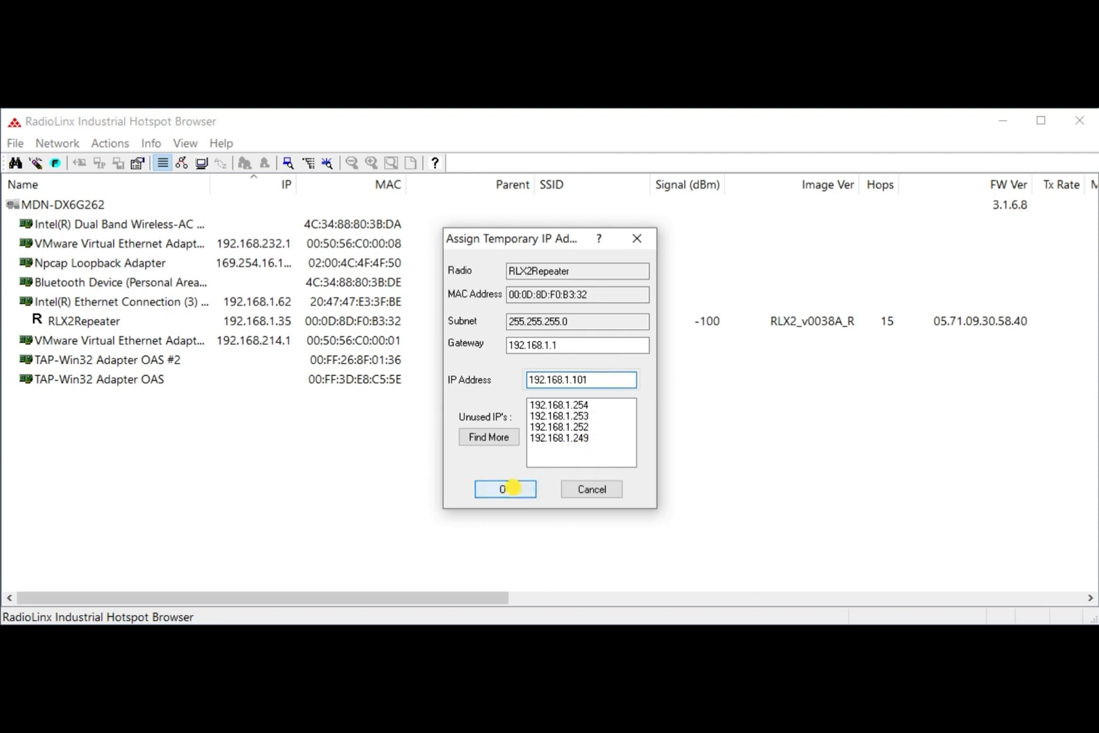
pyautogui.click(513, 487)
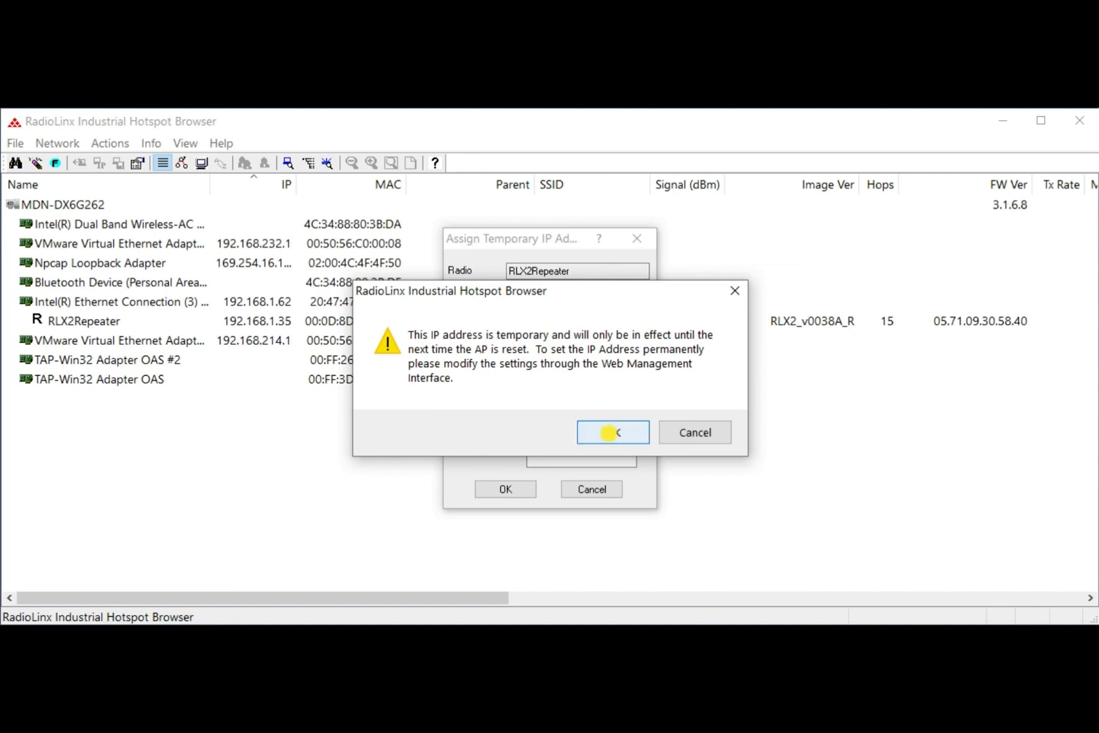
pyautogui.click(609, 432)
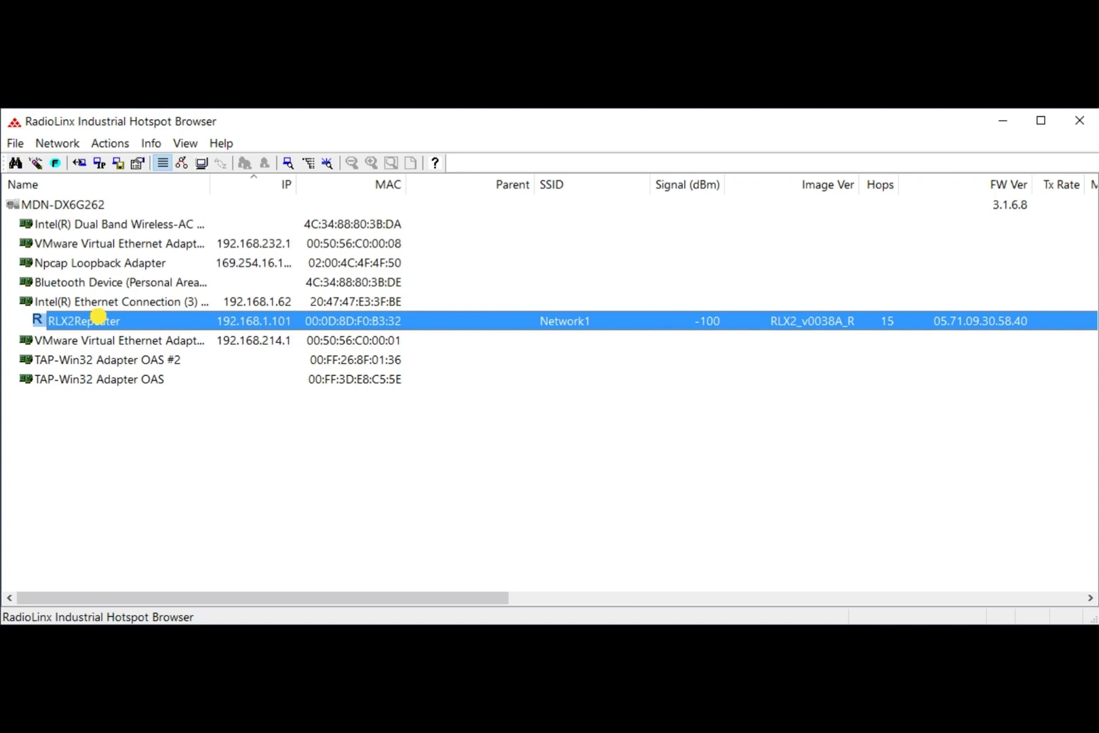
# Step: Connect to the RLX2Repeater radio's web configuration page and log in with the radio's password
pyautogui.rightClick(99, 316)
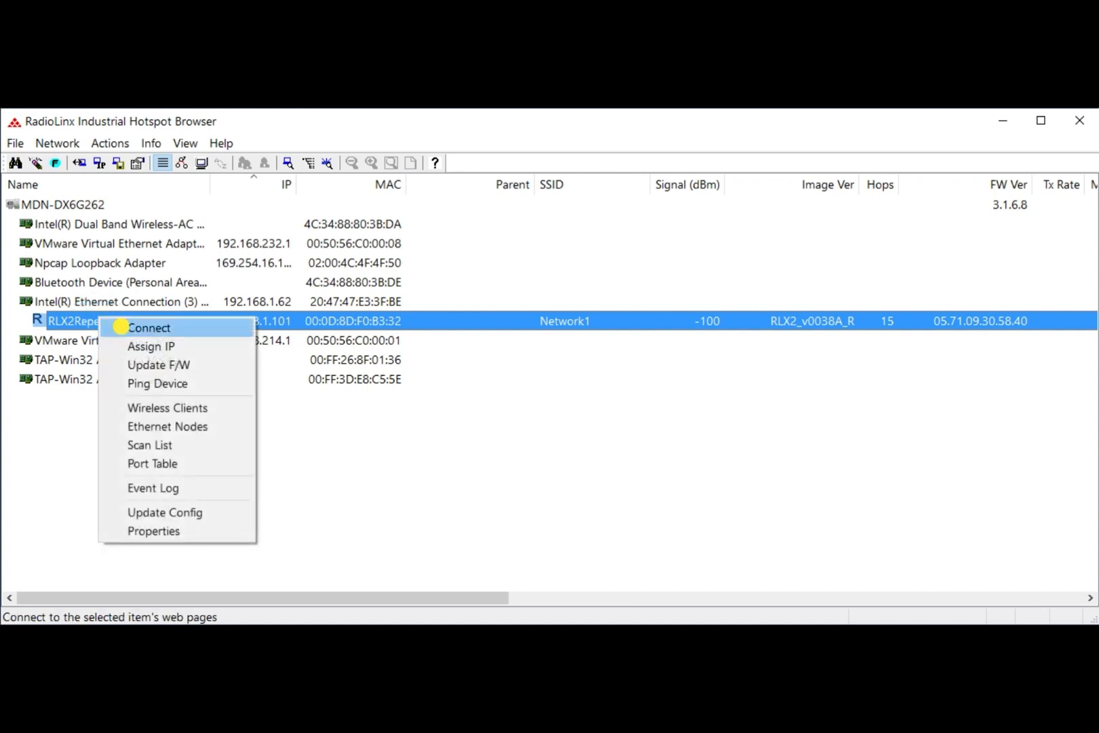
pyautogui.click(138, 331)
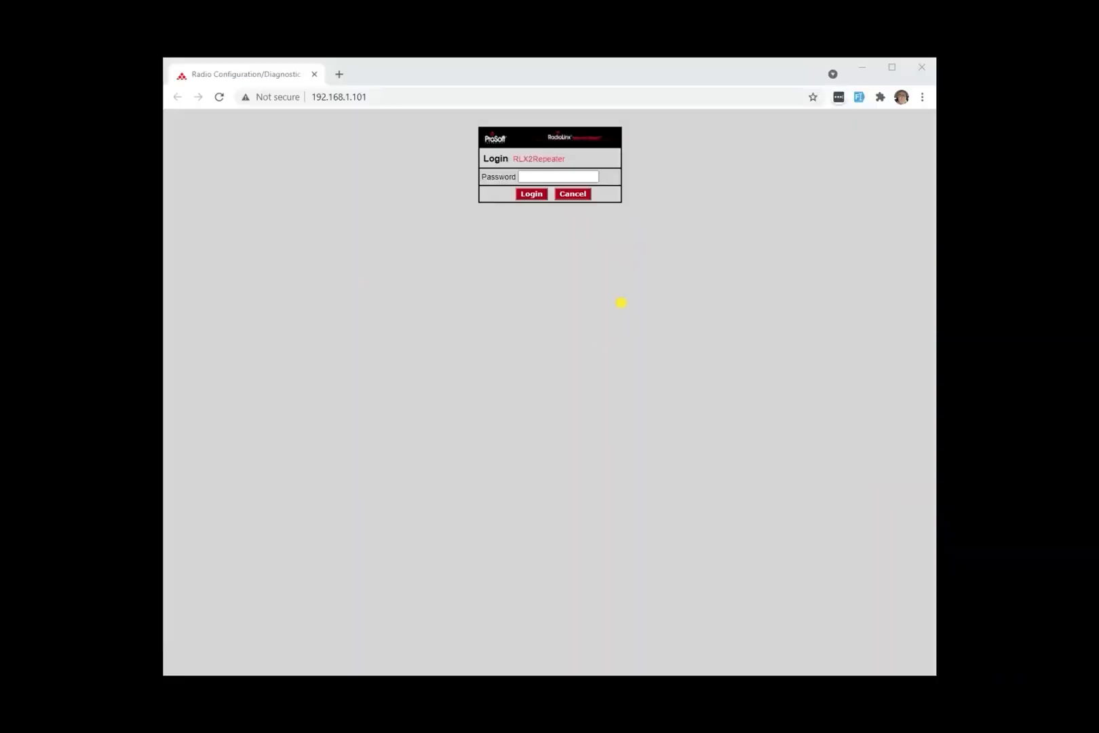
pyautogui.click(570, 176)
pyautogui.write('••••••••')
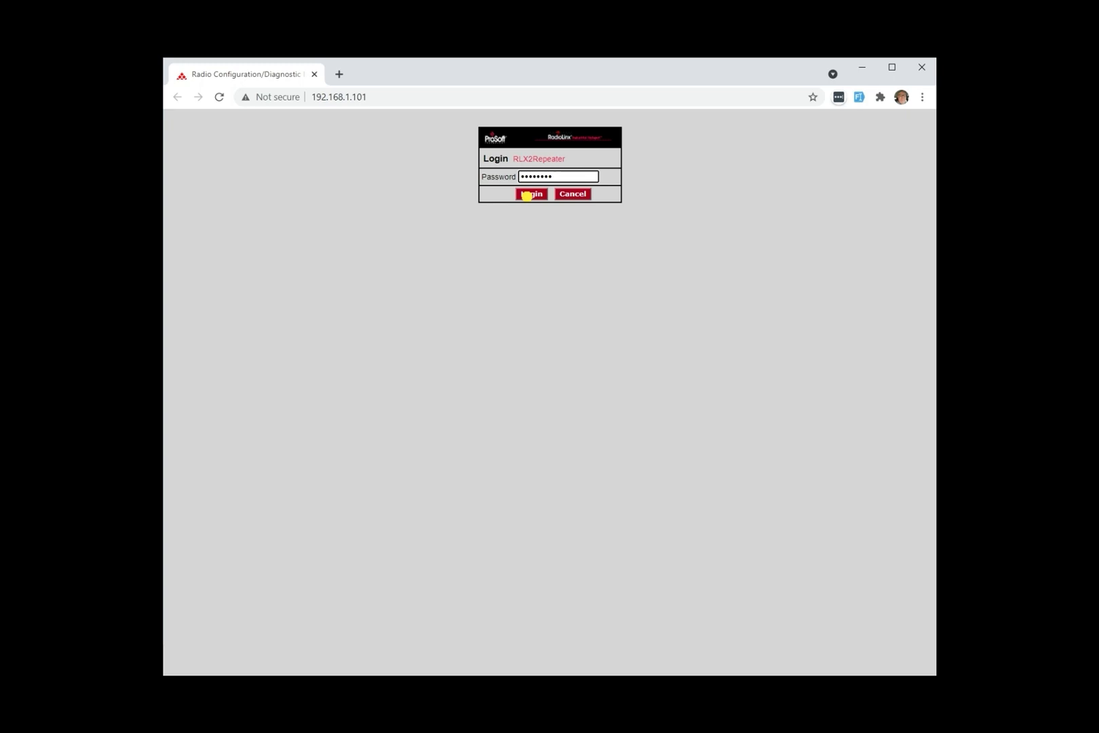
pyautogui.click(530, 194)
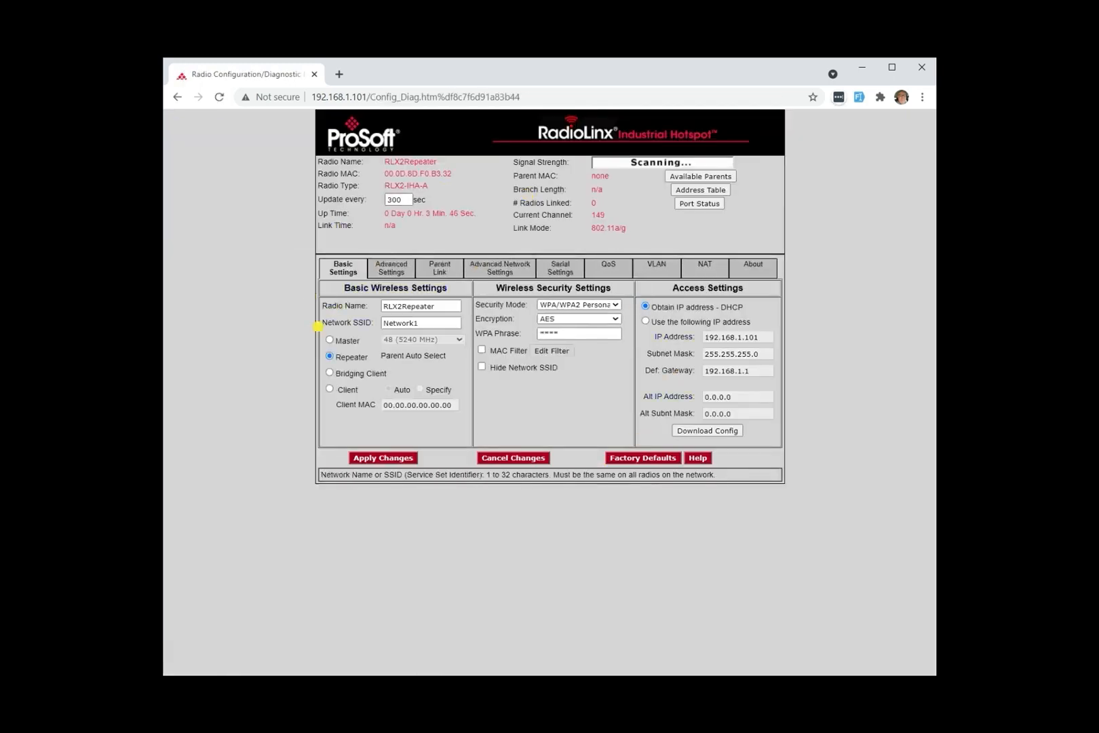
# Step: Set the radio name to Master and the network SSID to DemoSSID
pyautogui.moveTo(435, 304); pyautogui.dragTo(338, 293)
pyautogui.write('Master')
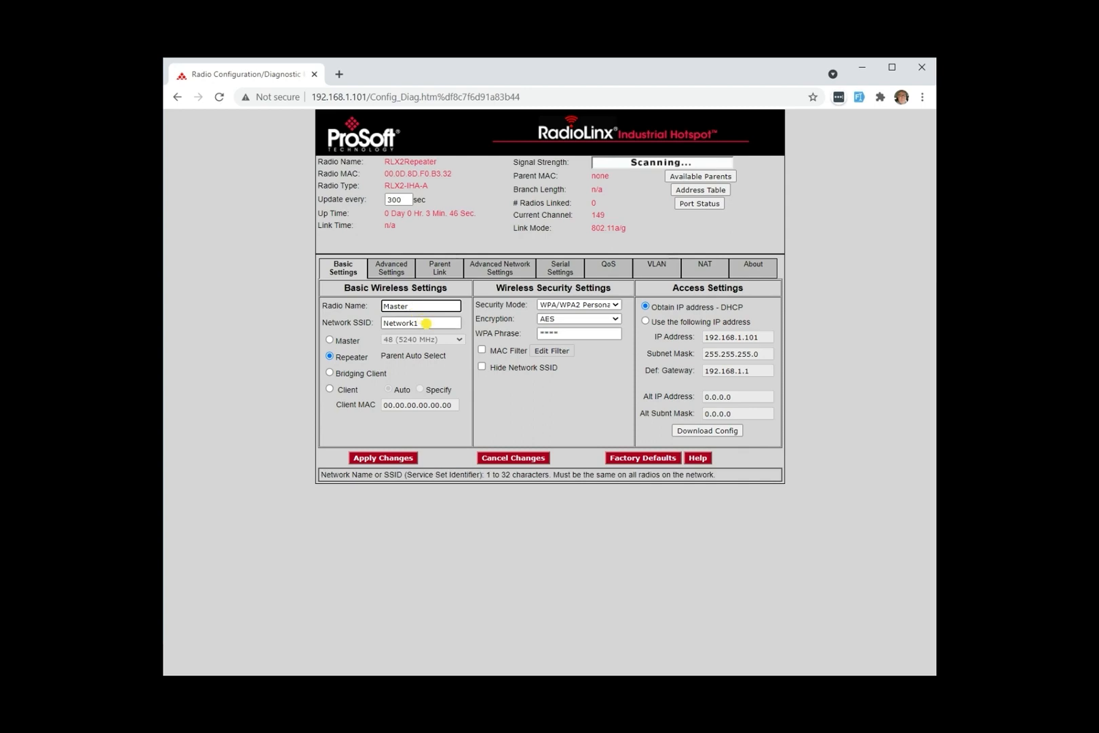
pyautogui.moveTo(426, 321); pyautogui.dragTo(382, 324)
pyautogui.write('DemoSSID')
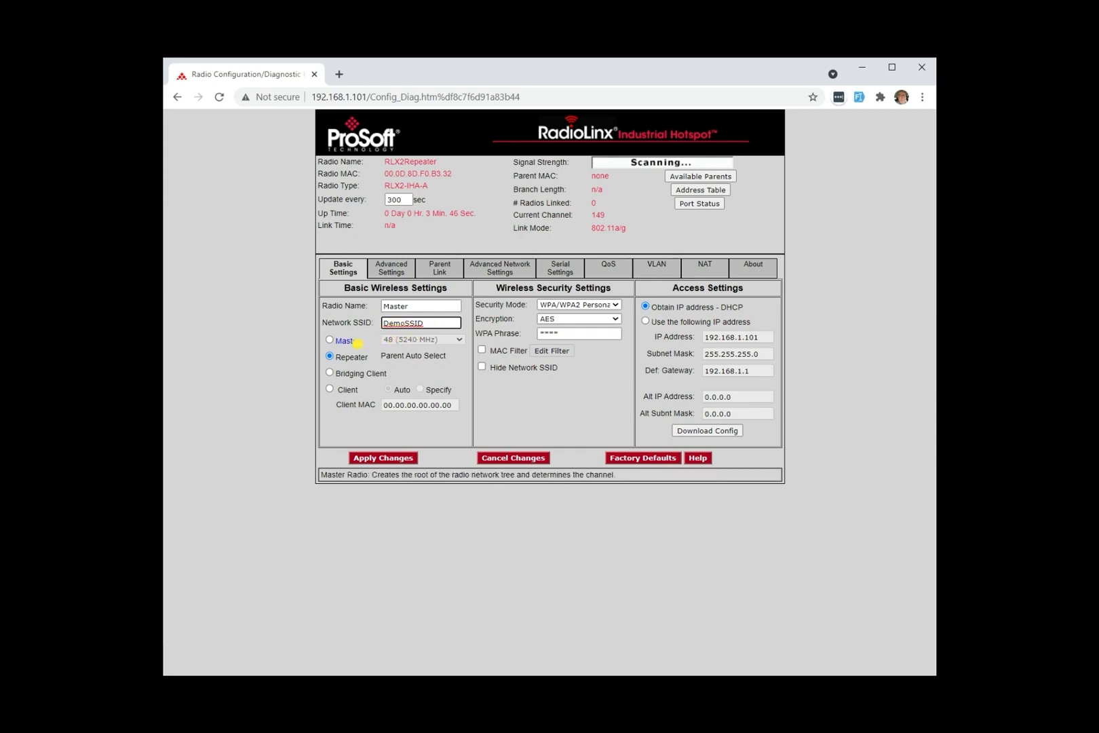
# Step: Make the radio operate as a master on channel 48 (5240 MHz)
pyautogui.click(328, 339)
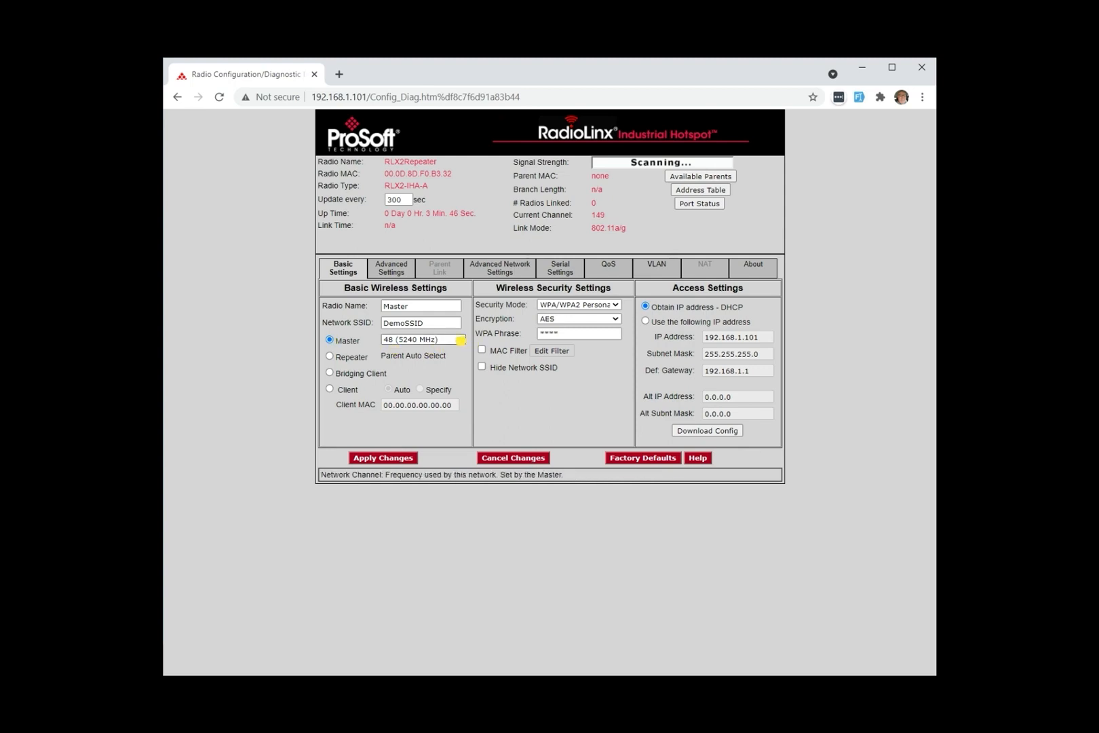
pyautogui.click(460, 339)
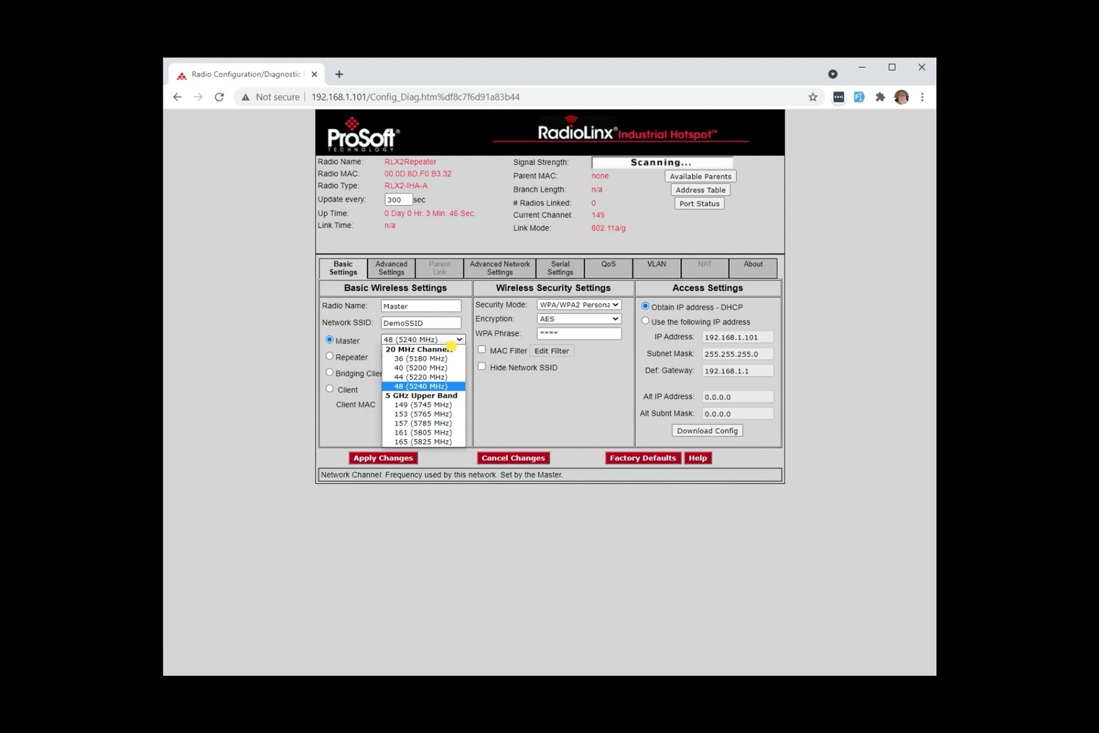
pyautogui.click(410, 386)
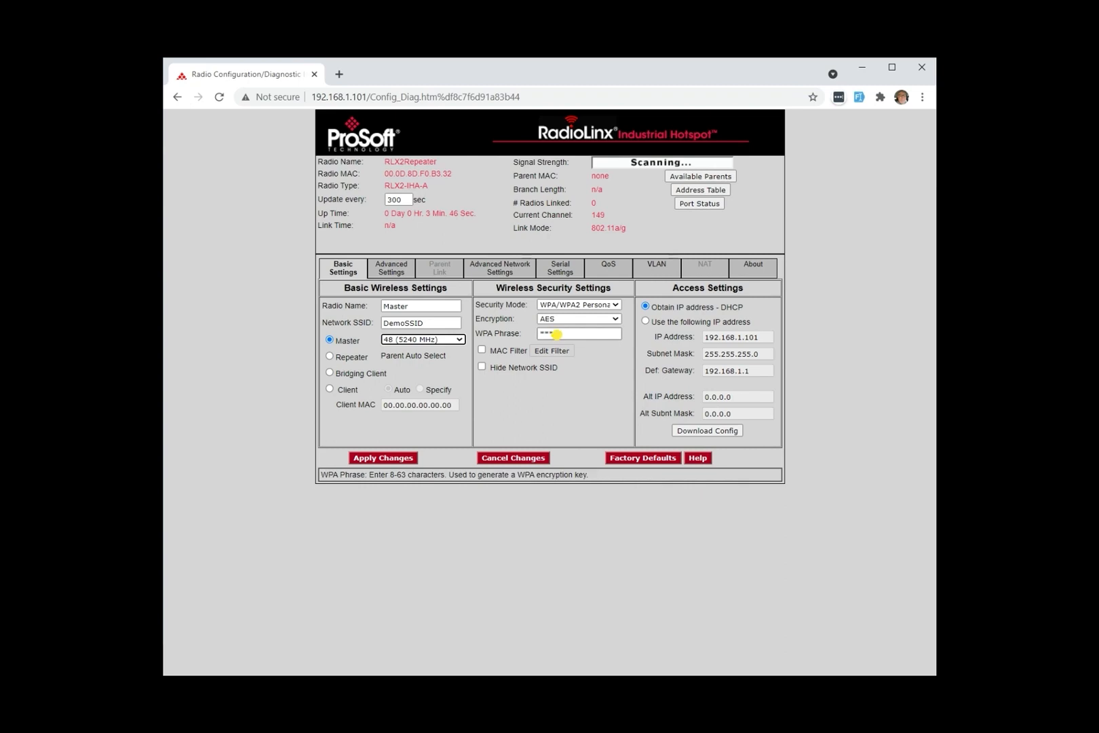
# Step: Enter the WPA phrase, make the master radio use the specified IP address instead of DHCP, and apply the changes
pyautogui.moveTo(562, 333); pyautogui.dragTo(529, 327)
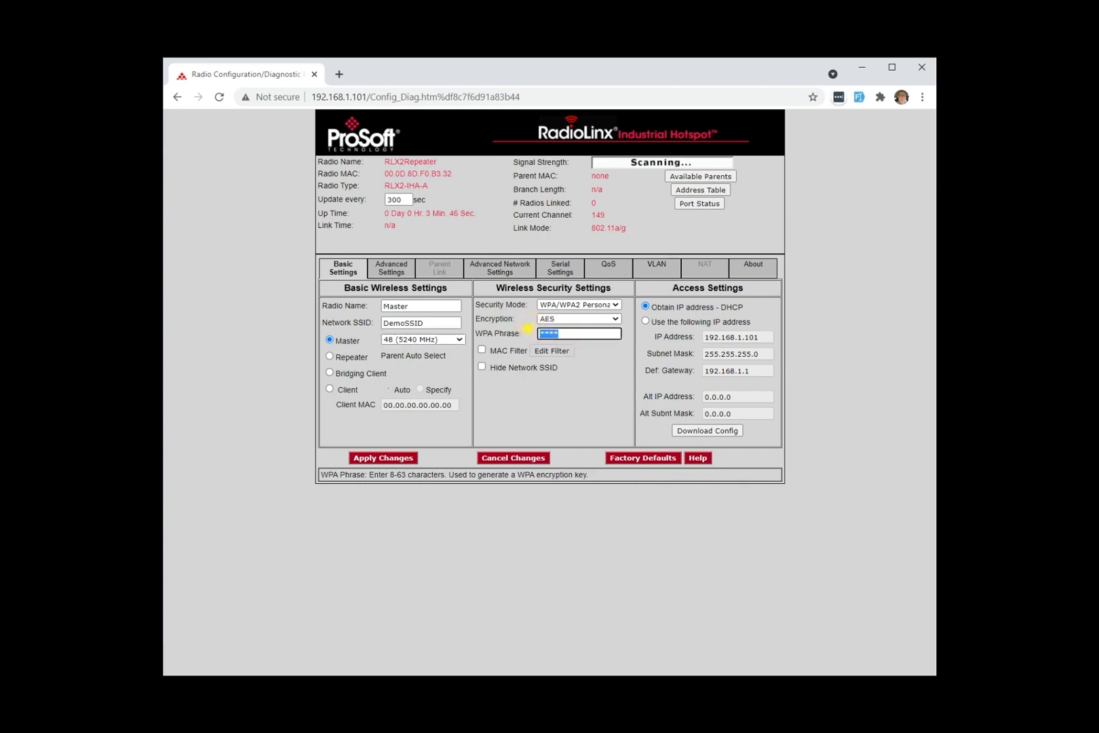
pyautogui.write('De')
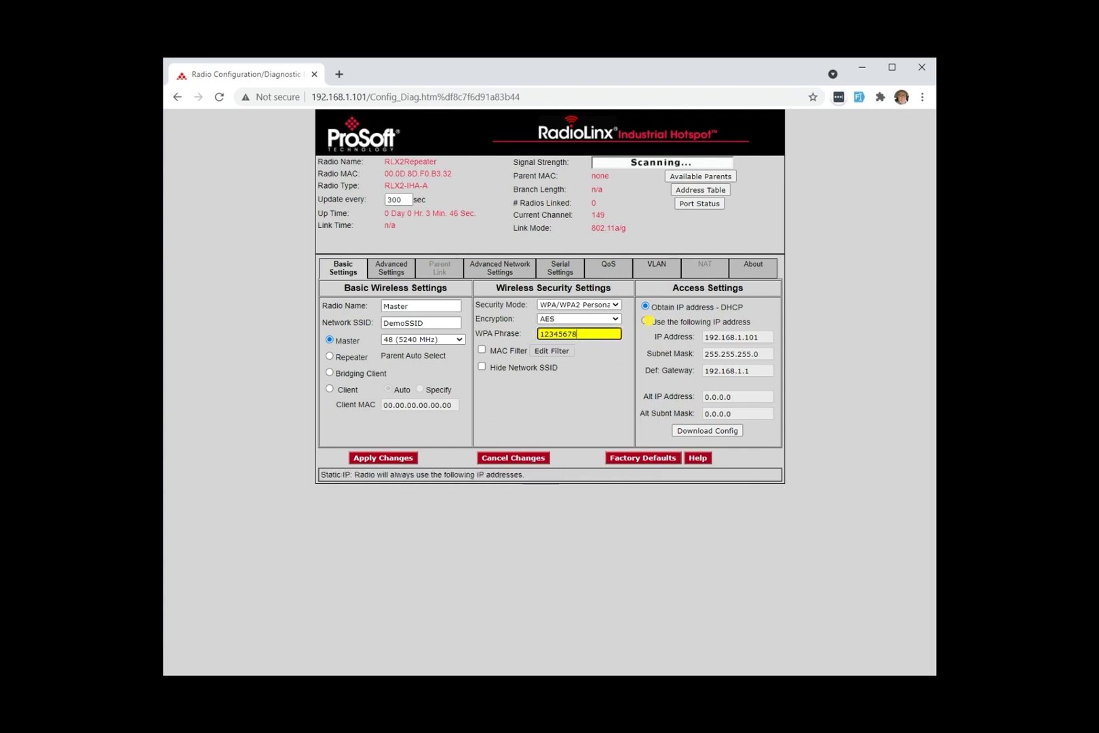
pyautogui.click(645, 320)
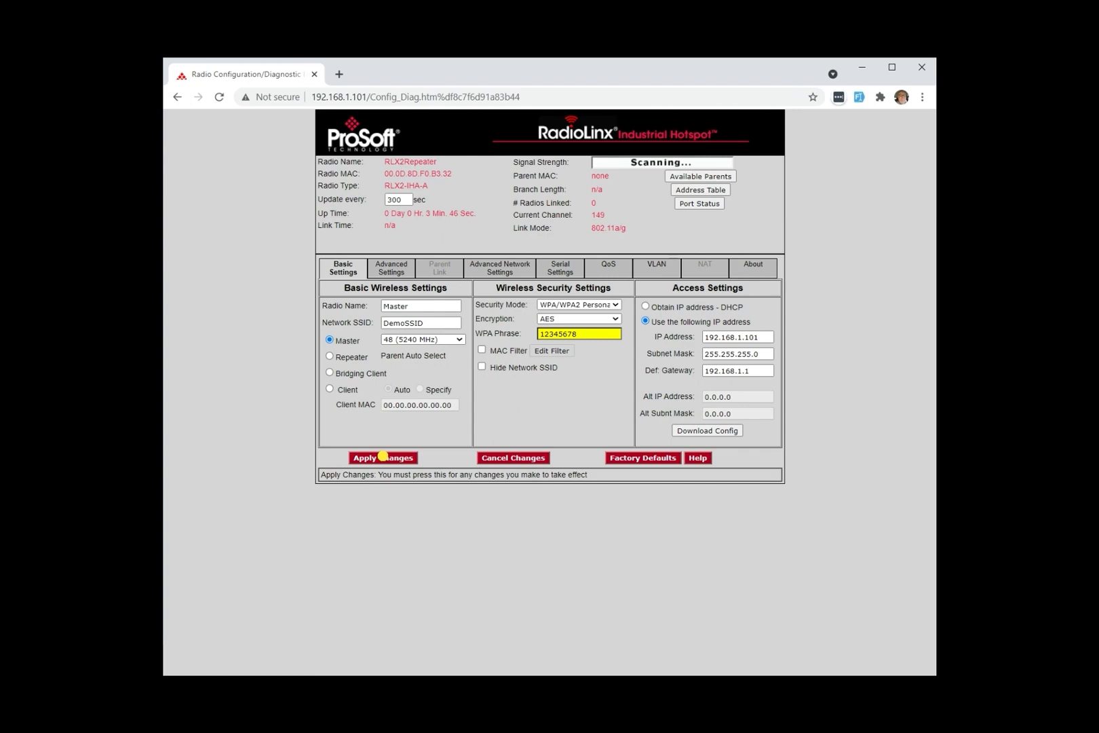
pyautogui.click(384, 457)
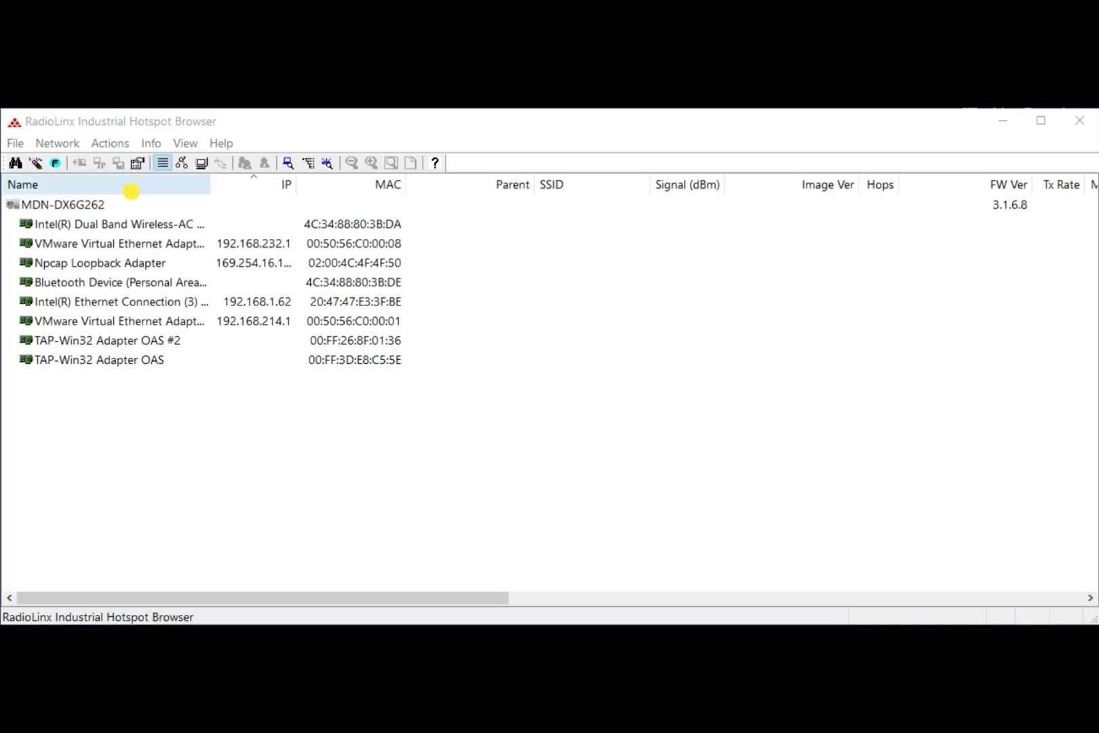
# Step: Rescan for both radios in RadioLinx Industrial Hotspot Browser, and ping the repeater at 192.168.1.100 from Command Prompt
pyautogui.click(14, 163)
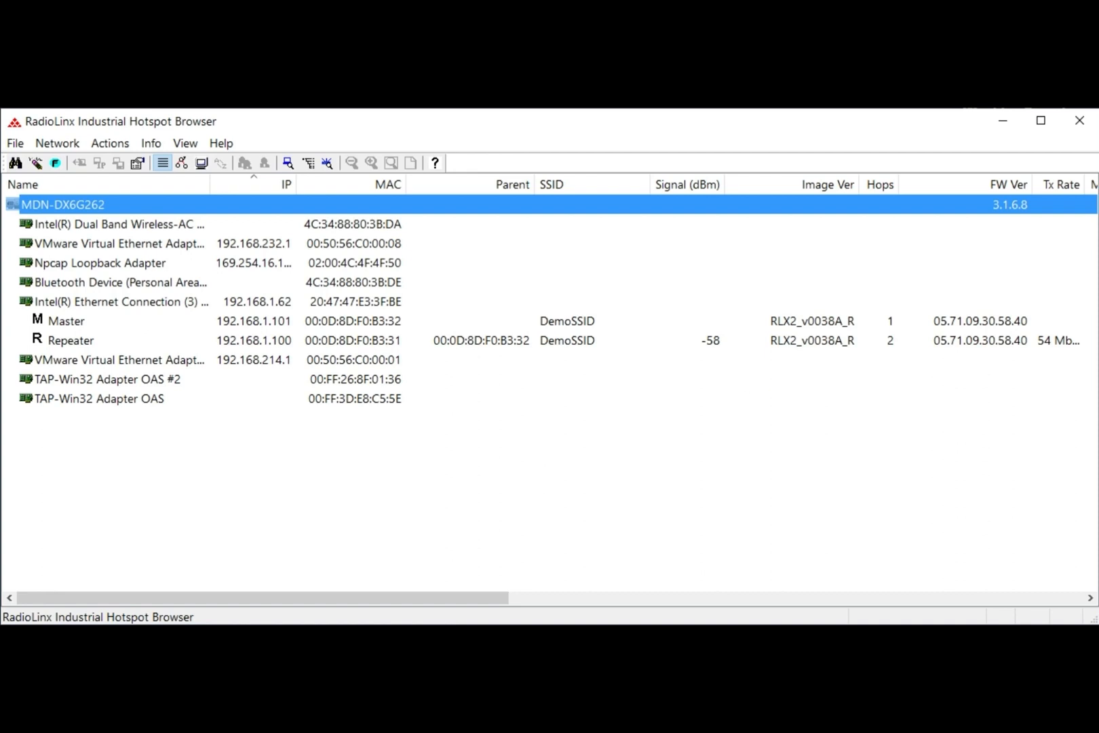
pyautogui.hotkey('alt', 'Tab')
pyautogui.click(592, 320)
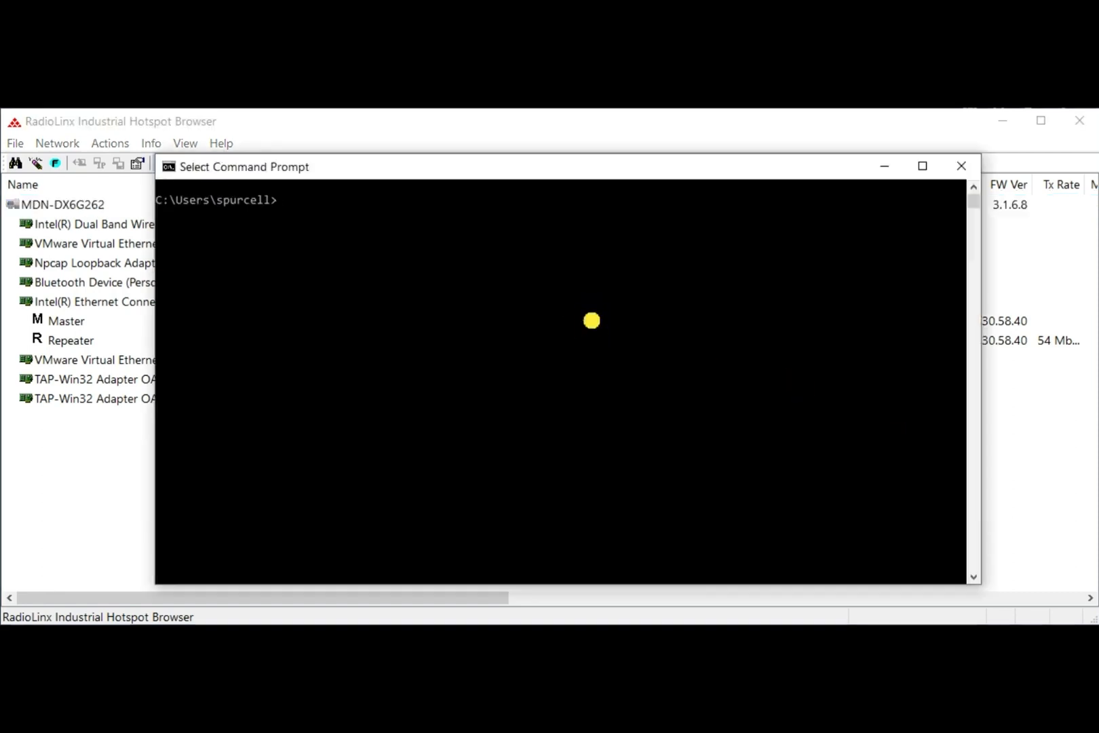
pyautogui.write('ping ')
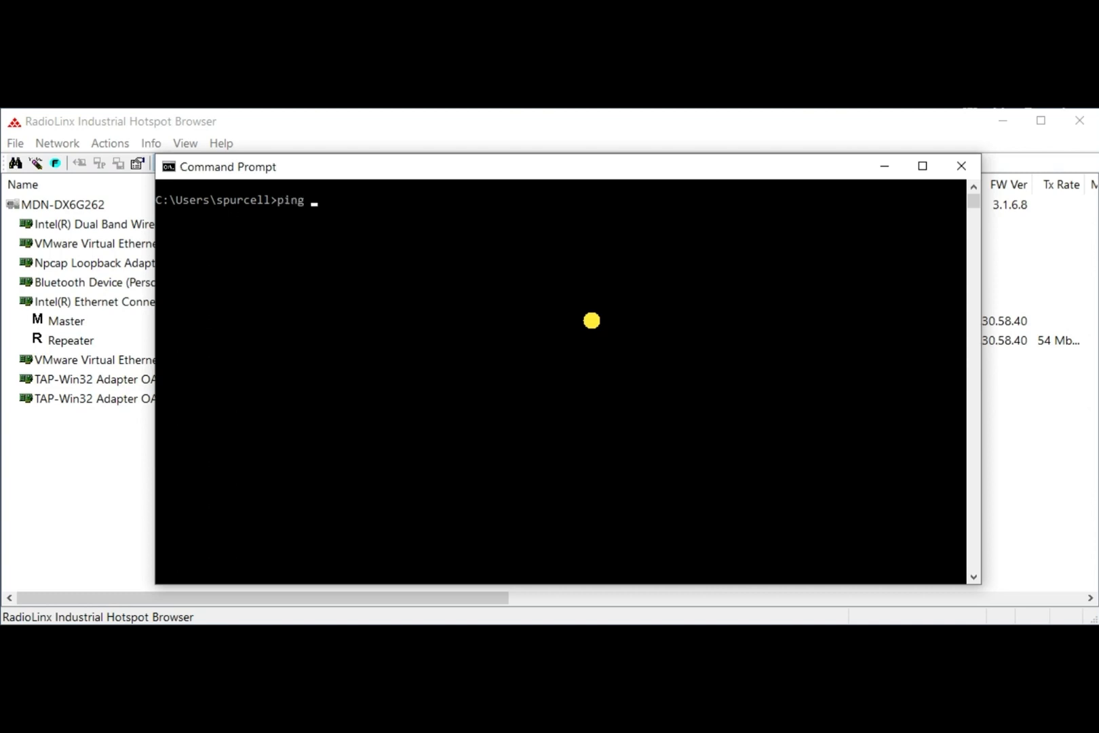
pyautogui.write('192.168.1.100')
pyautogui.press('Return')
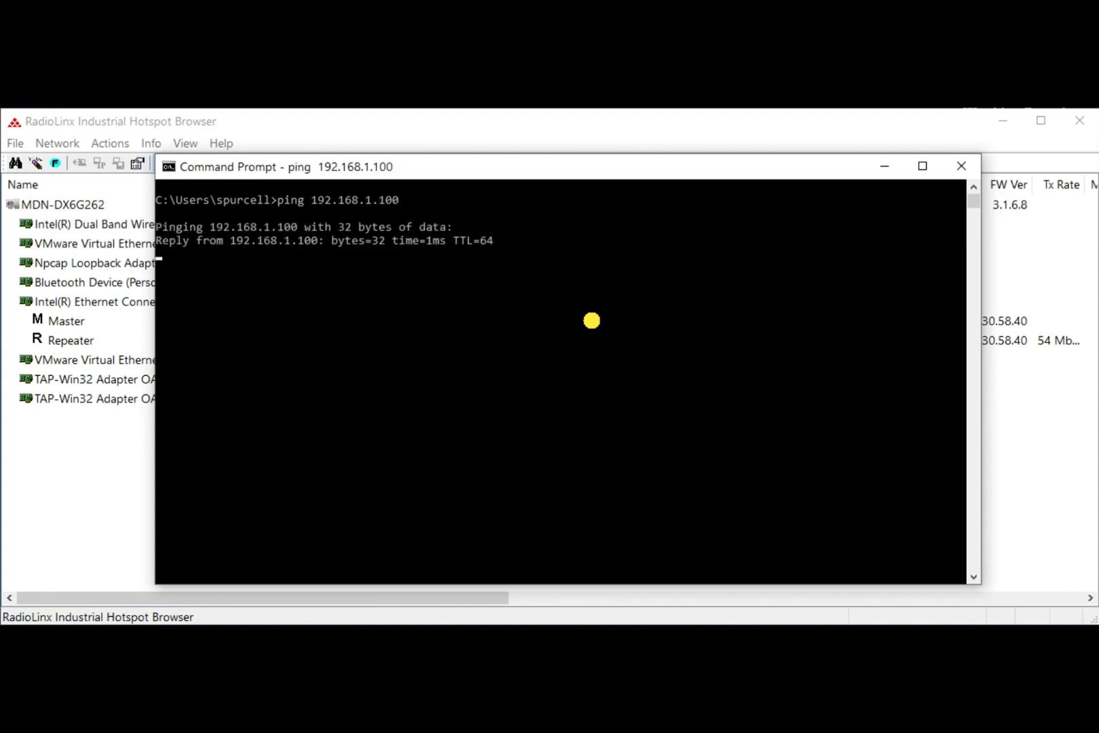